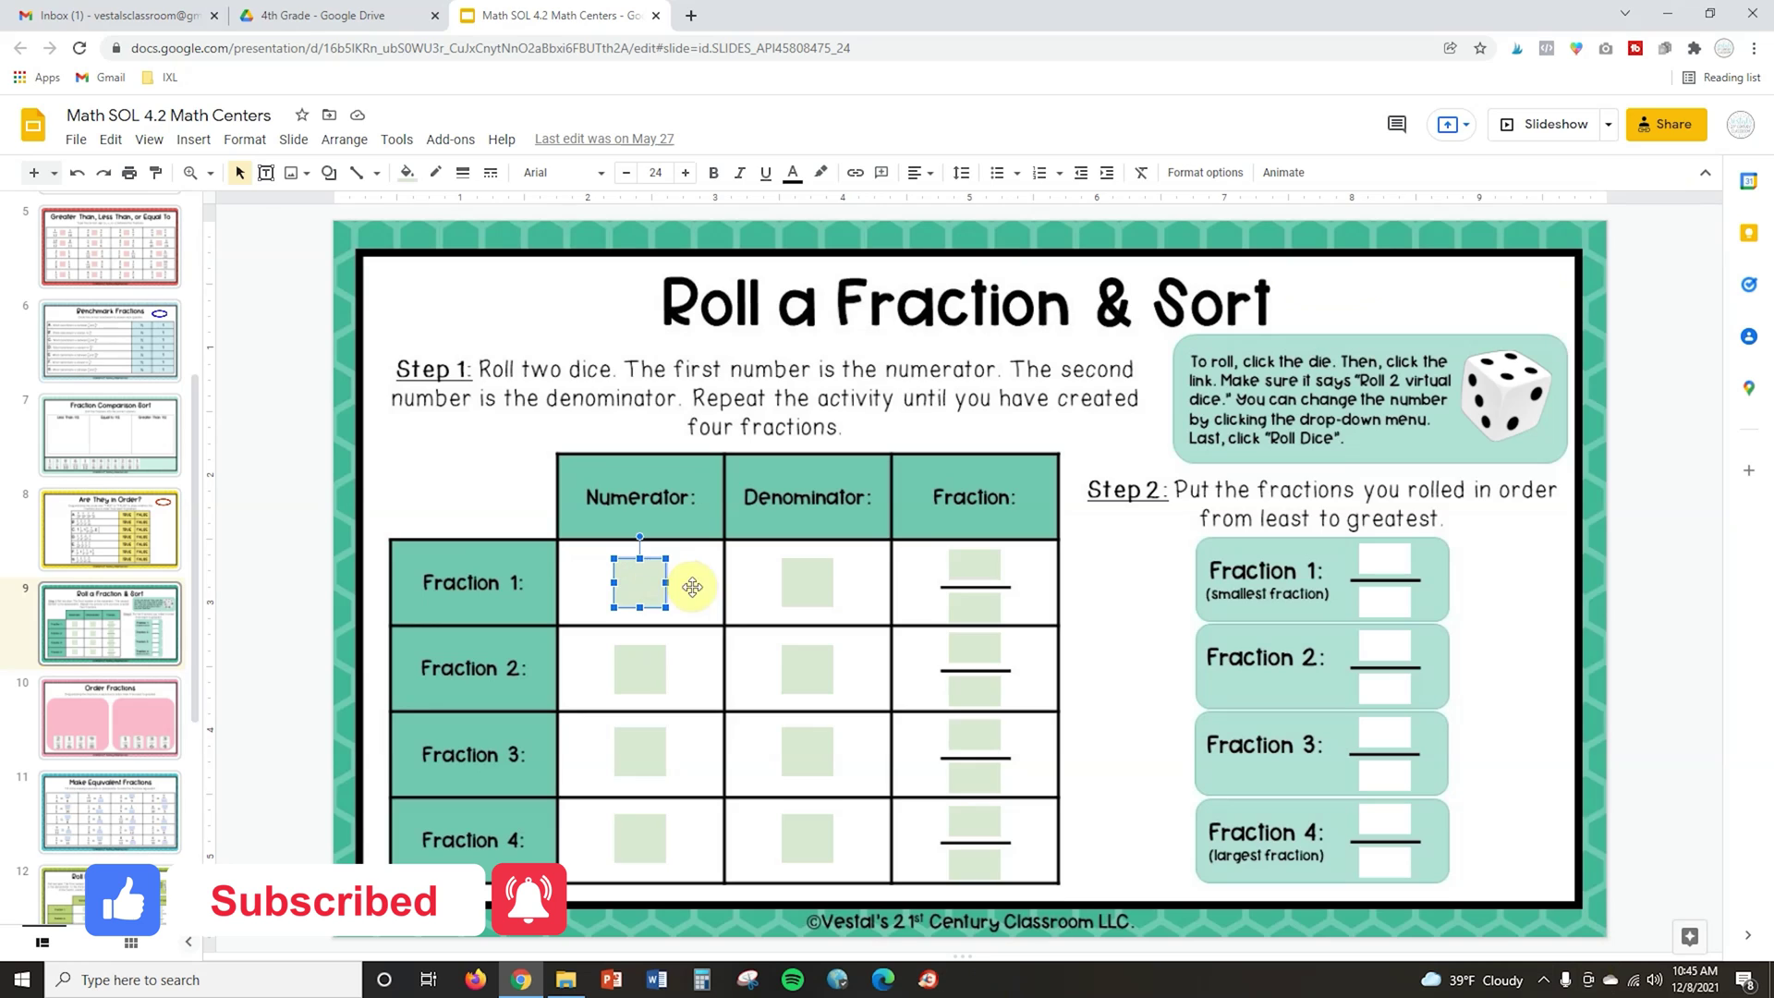
Enter 1 over 4 as Fraction 1 in its number boxes and fraction boxes.
{"action": "type", "text": "1"}
{"action": "left_click", "coordinate": [804, 582]}
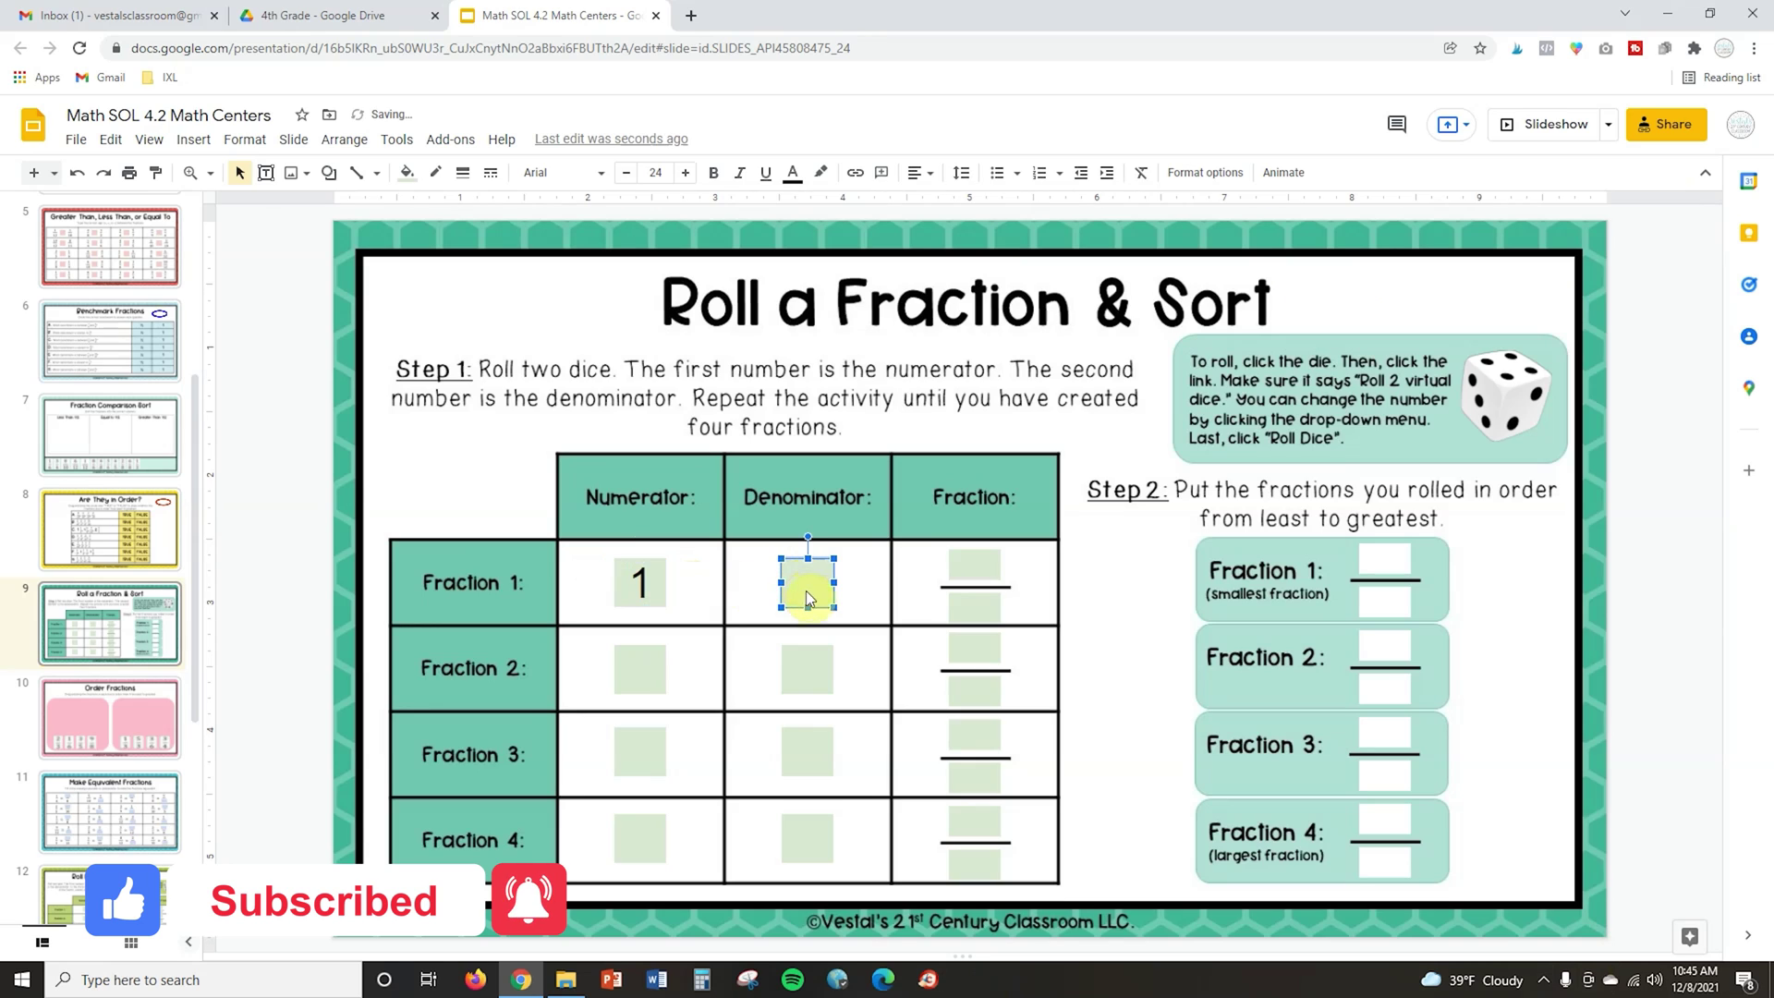
{"action": "type", "text": "4"}
{"action": "left_click", "coordinate": [974, 565]}
{"action": "type", "text": "1"}
{"action": "left_click", "coordinate": [975, 614]}
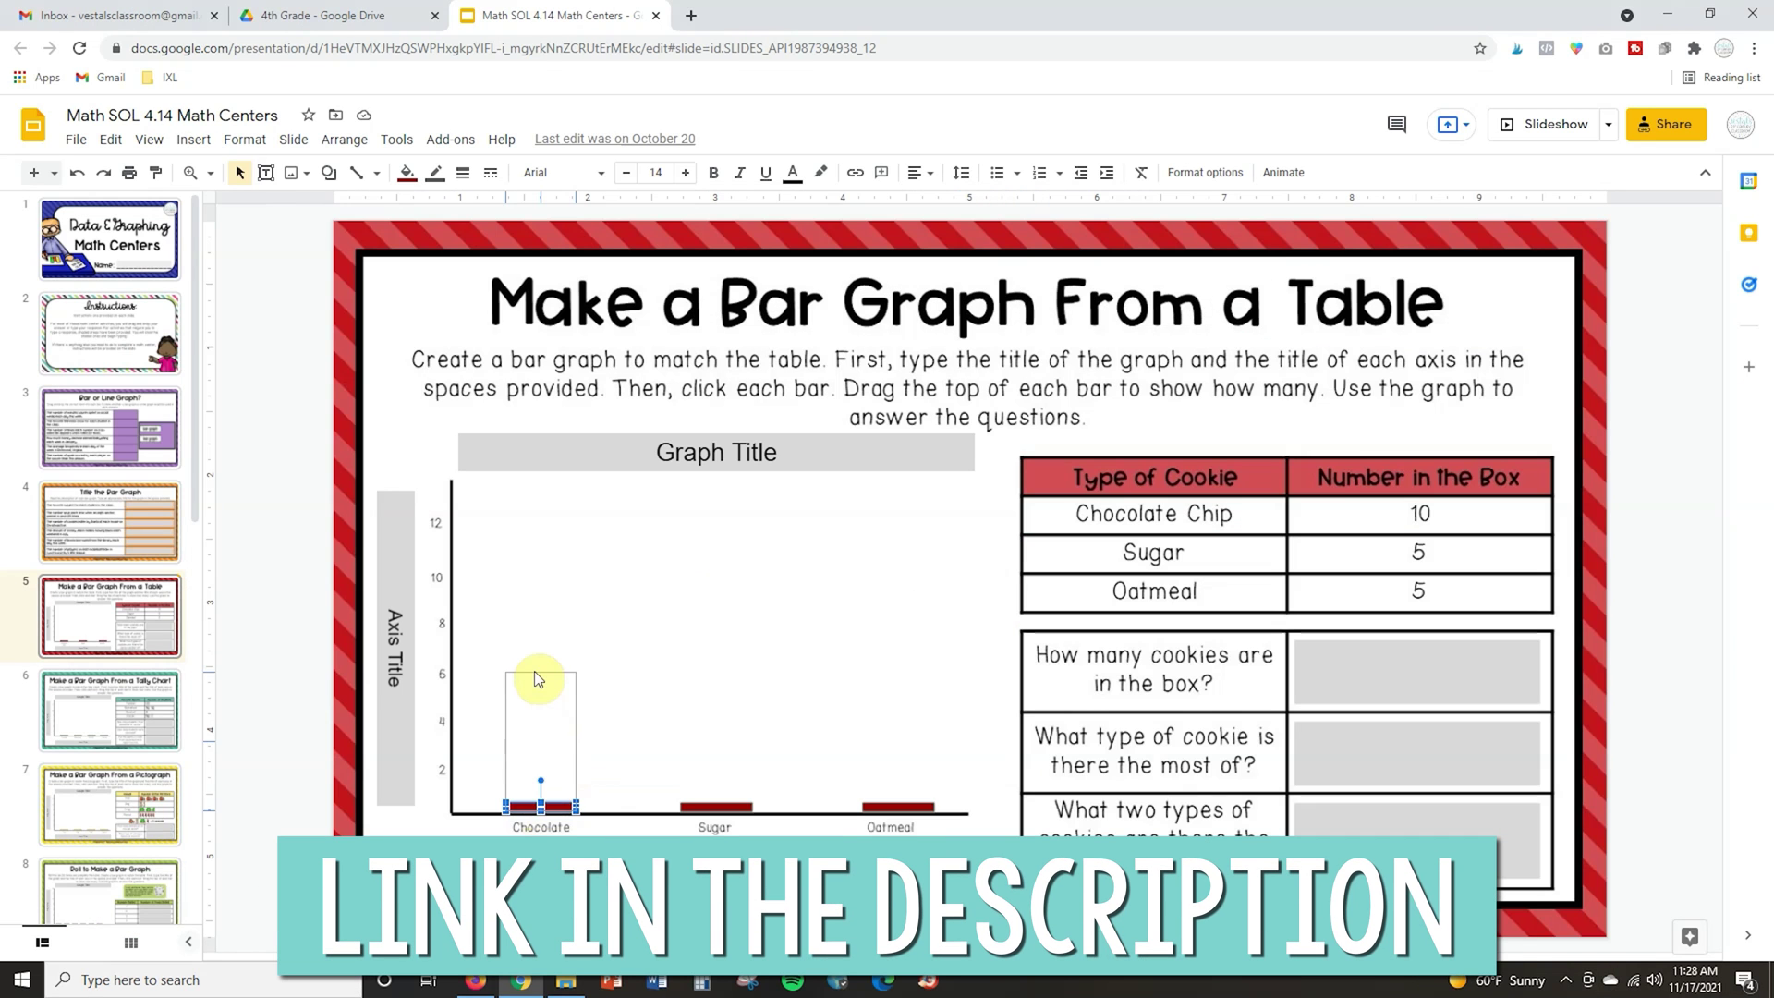
Make the Chocolate and Sugar bars taller on the bar graph.
{"action": "left_click_drag", "start_coordinate": [533, 671], "coordinate": [537, 672]}
{"action": "left_click", "coordinate": [713, 805]}
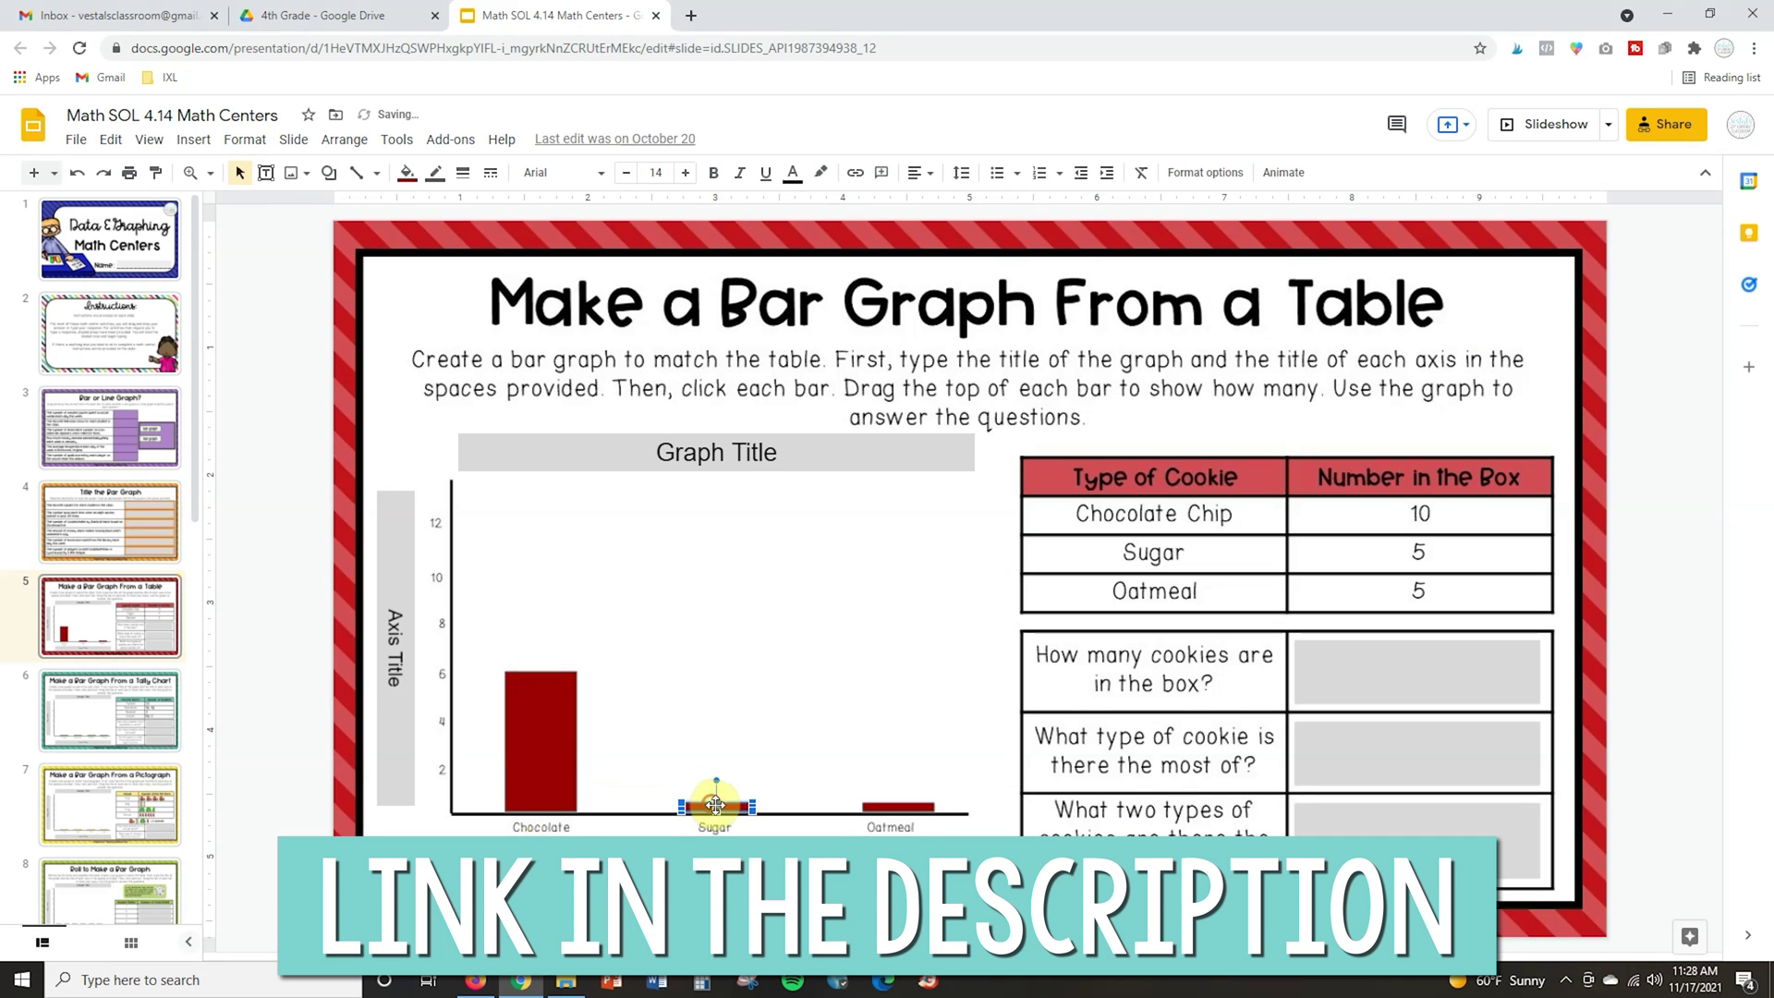
{"action": "left_click_drag", "start_coordinate": [716, 805], "coordinate": [694, 523]}
Sort the 4+5=72÷9, 12x4=8x6 and 56÷7=7+1 cards into the Equality Sort columns.
{"action": "left_click_drag", "start_coordinate": [1362, 420], "coordinate": [990, 475]}
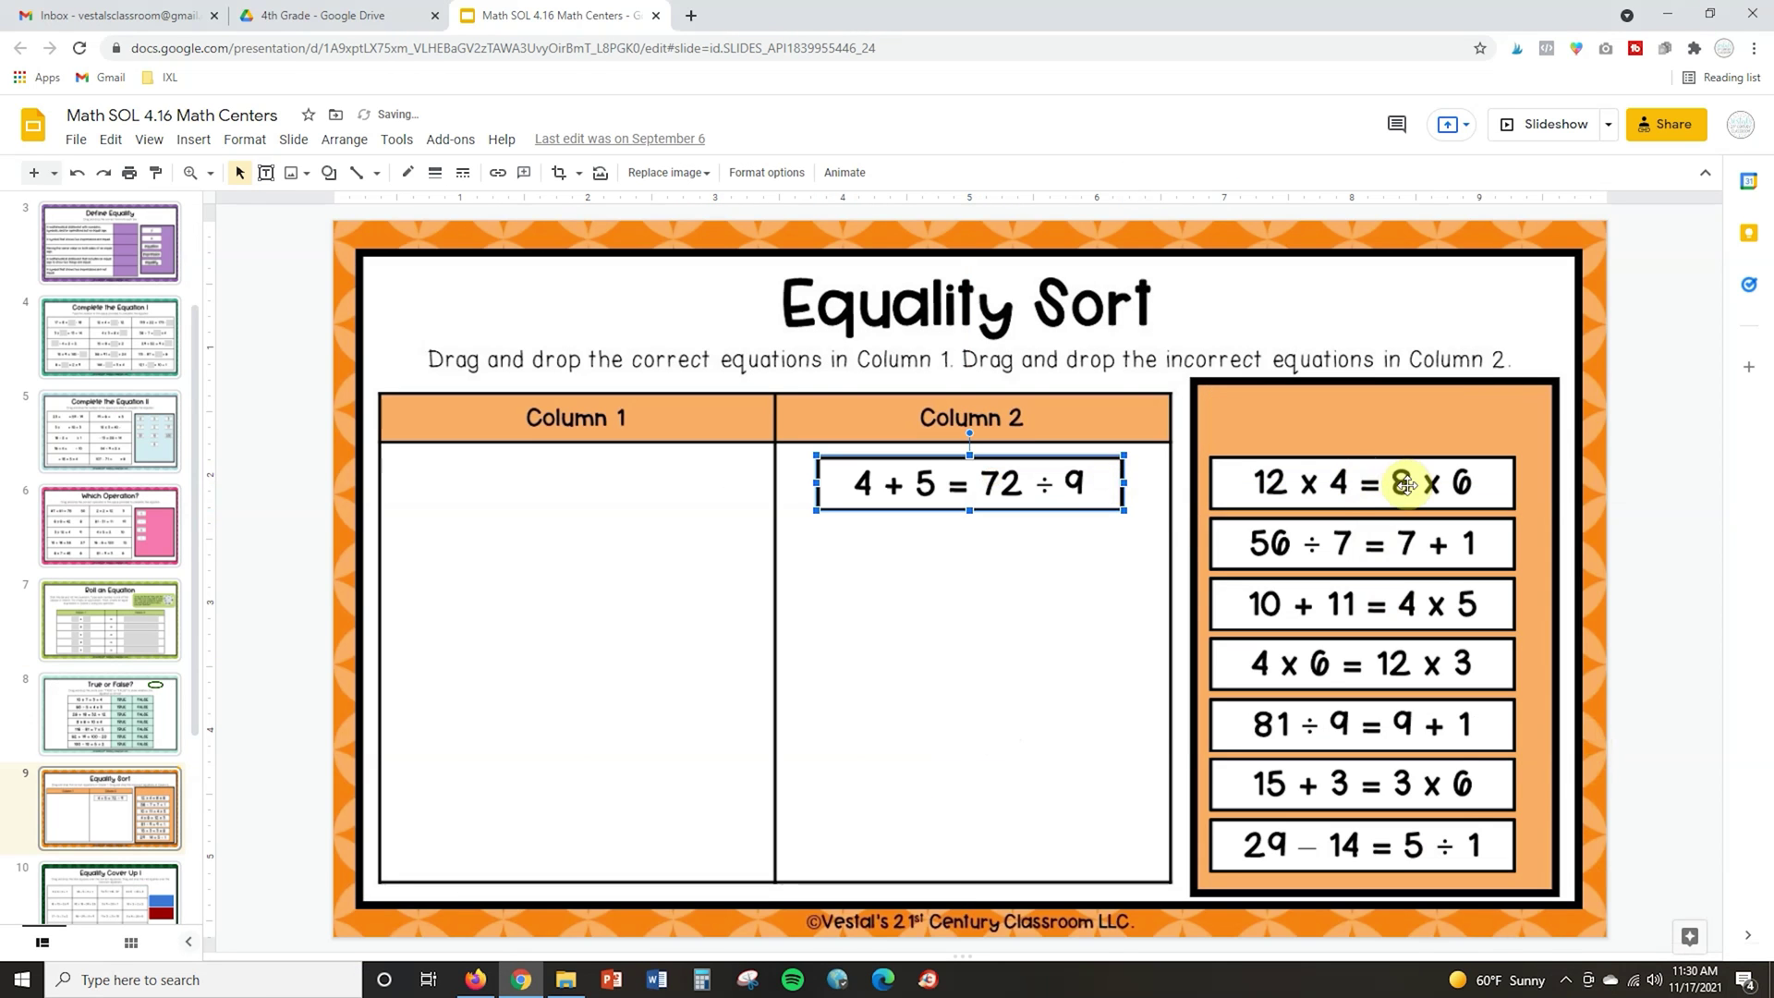
{"action": "left_click_drag", "start_coordinate": [1401, 481], "coordinate": [614, 482]}
{"action": "left_click_drag", "start_coordinate": [1357, 554], "coordinate": [596, 556]}
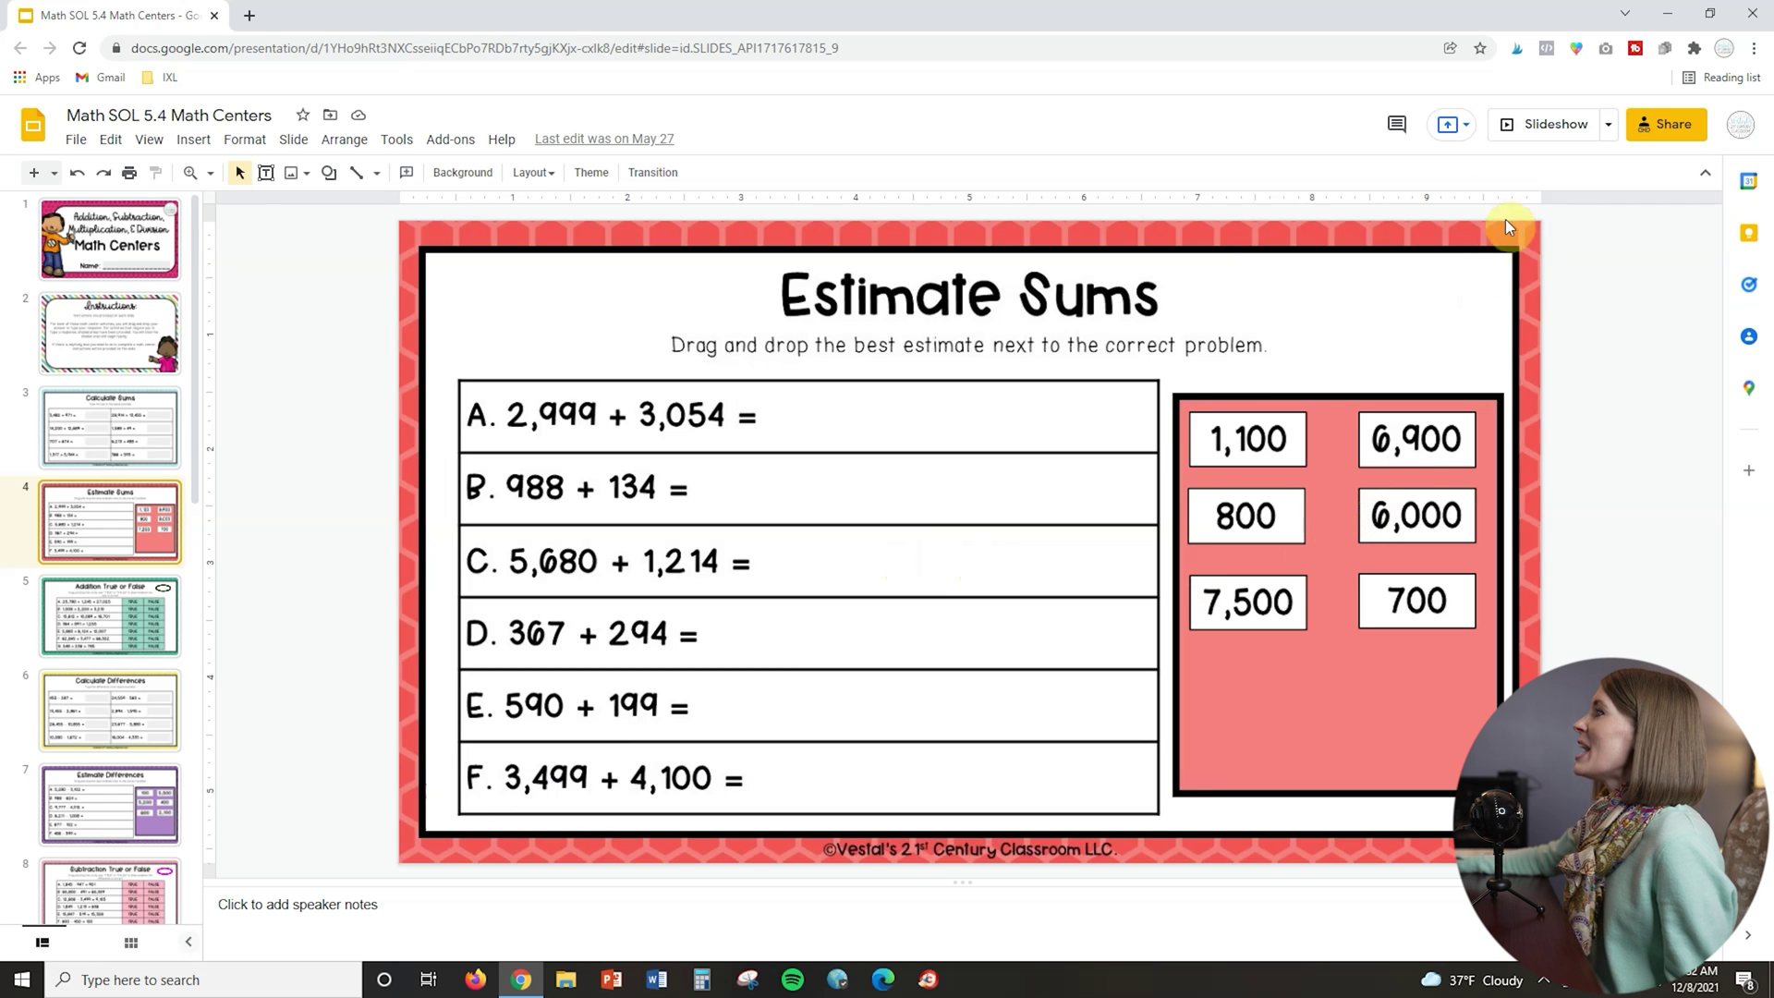
Present the Math SOL 5.4 deck as a slideshow starting from the Estimate Sums slide.
{"action": "left_click", "coordinate": [1557, 129]}
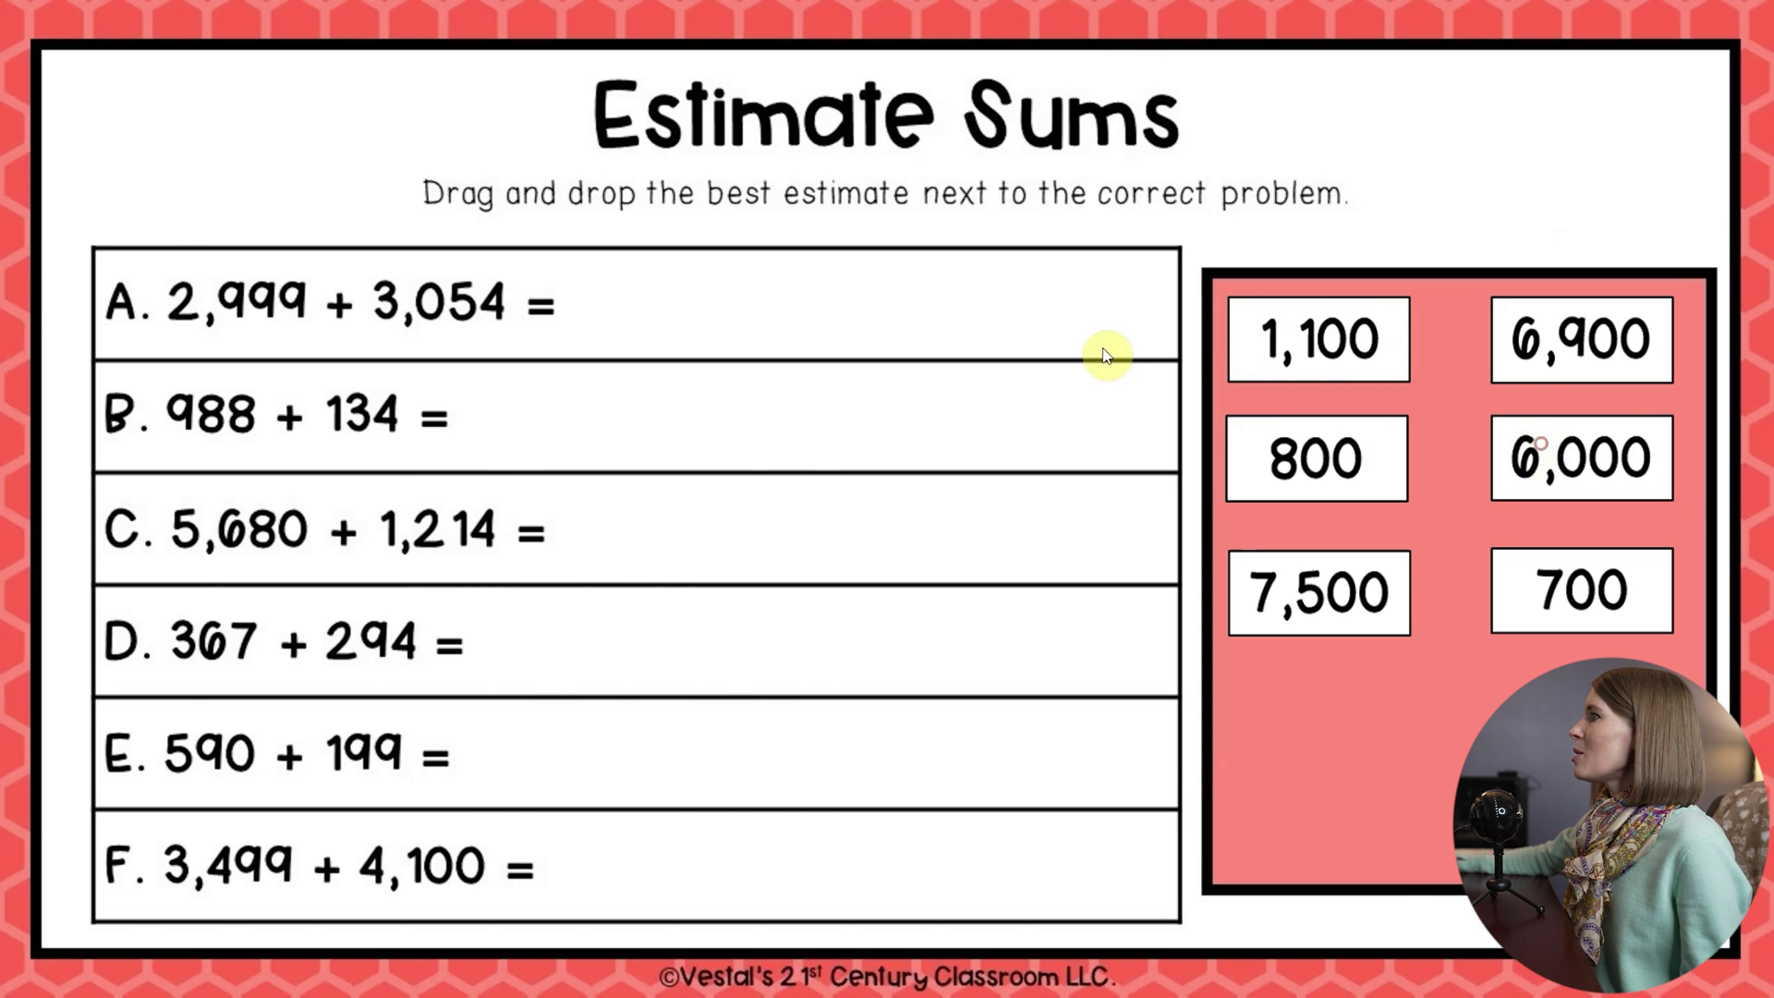
Advance four slides to Subtraction True or False and exit the slideshow back to the editor.
{"action": "left_click", "coordinate": [1060, 331]}
{"action": "left_click", "coordinate": [1192, 407]}
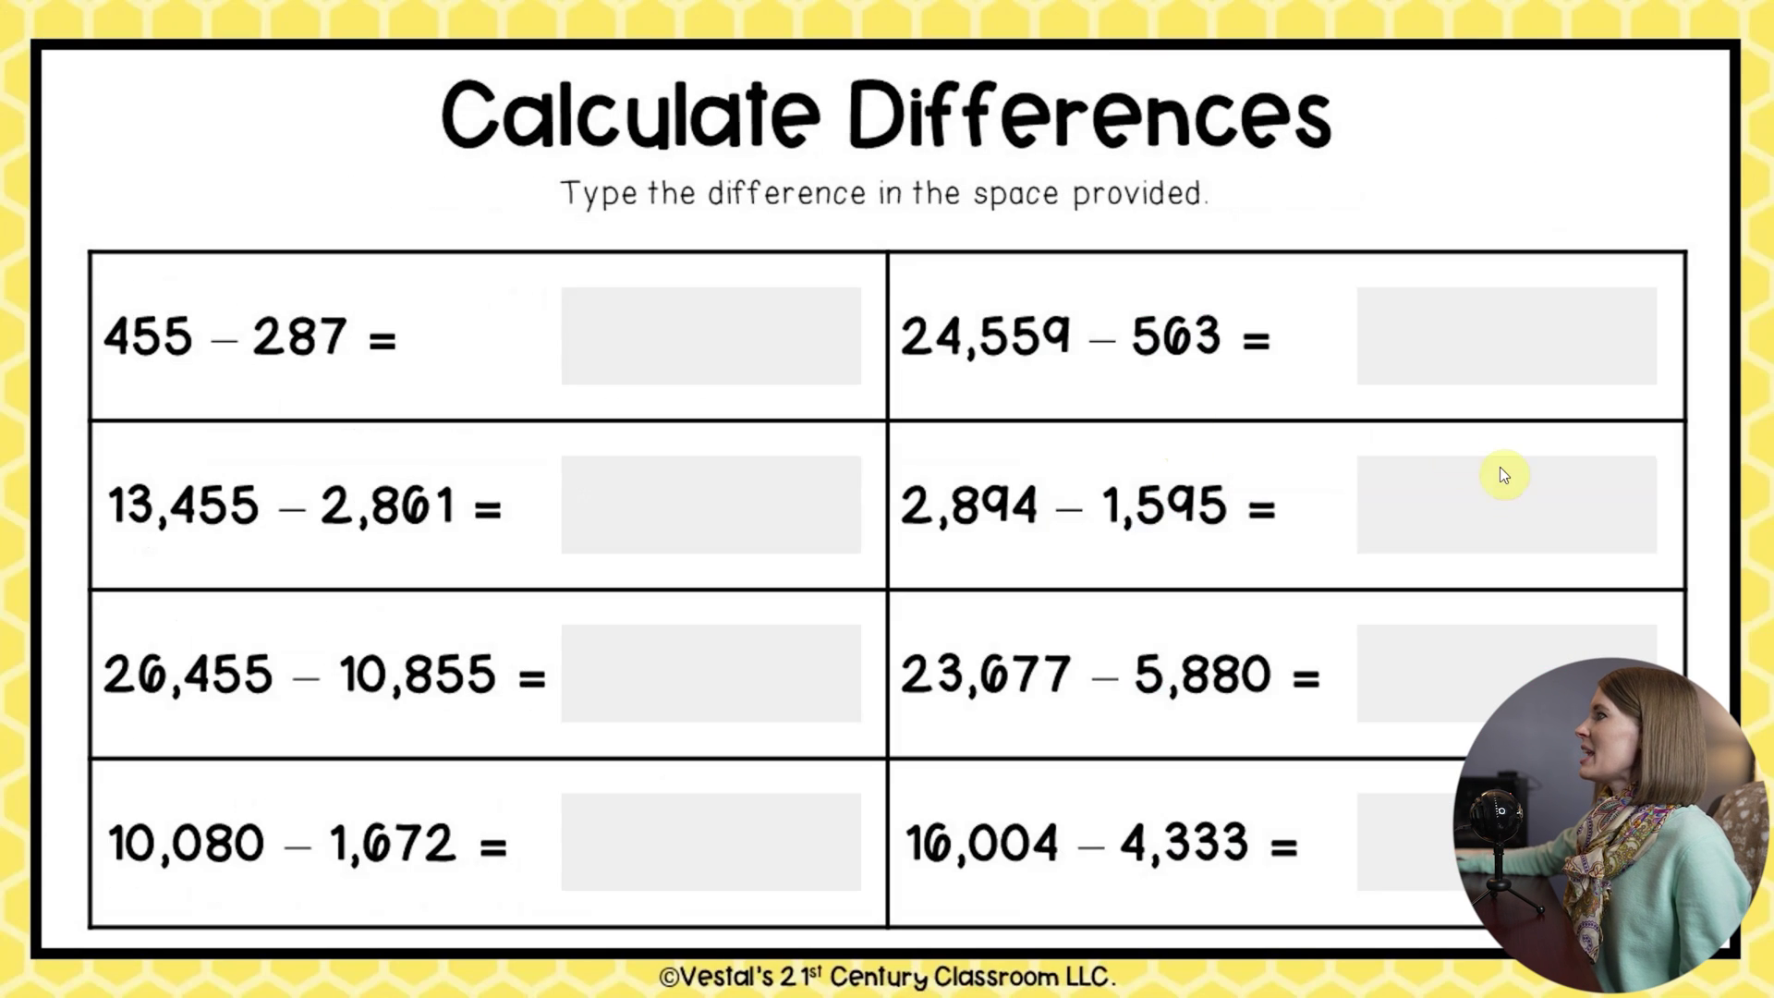
{"action": "left_click", "coordinate": [1180, 451]}
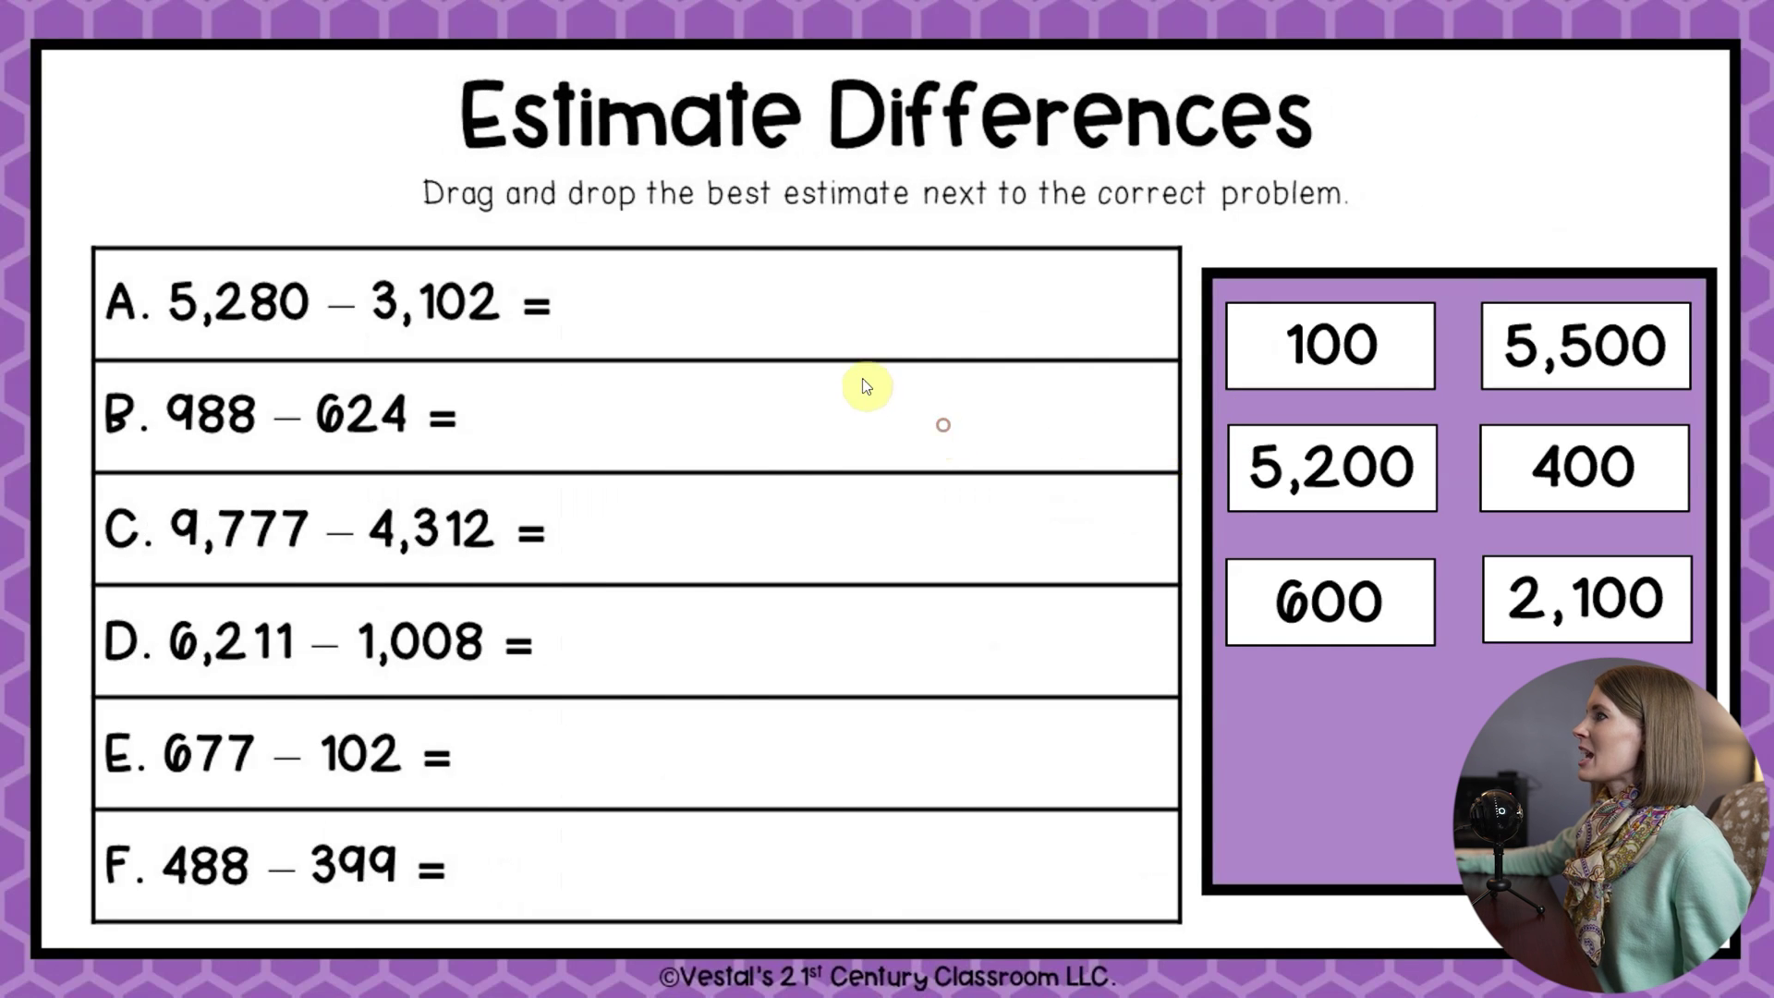
{"action": "left_click", "coordinate": [983, 390]}
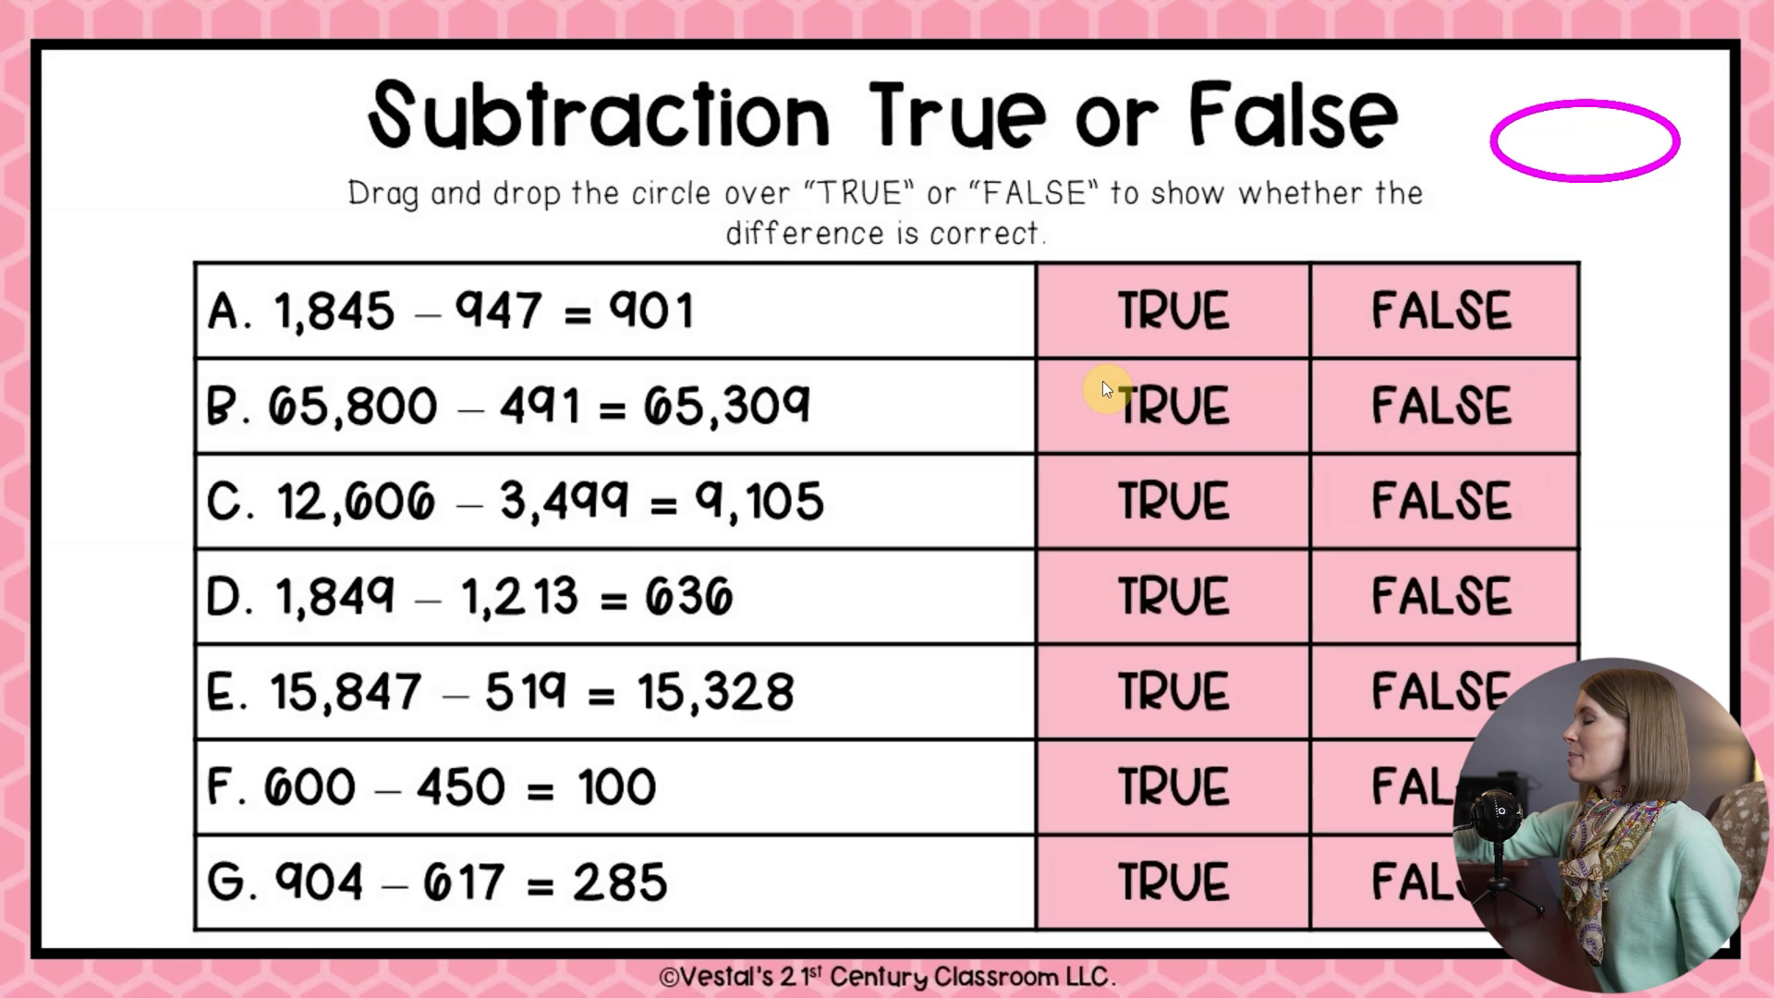
{"action": "key", "text": "Escape"}
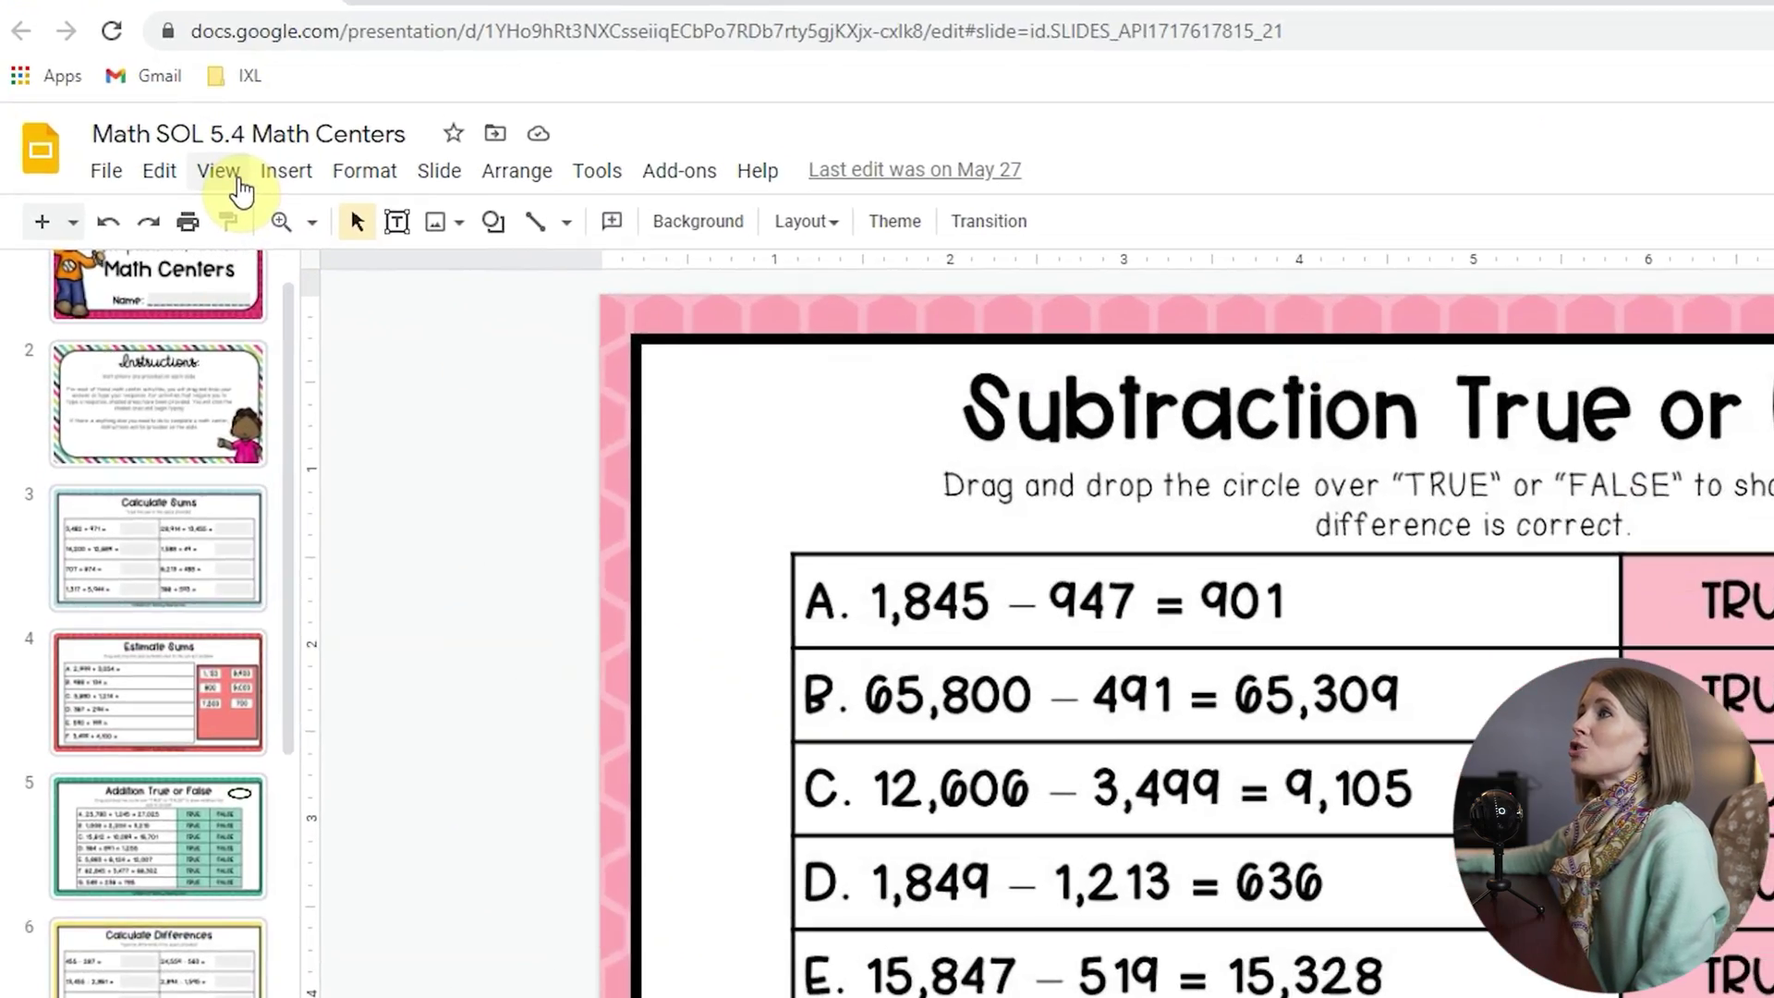
Turn off Show speaker notes and Show filmstrip in the View menu.
{"action": "left_click", "coordinate": [155, 140]}
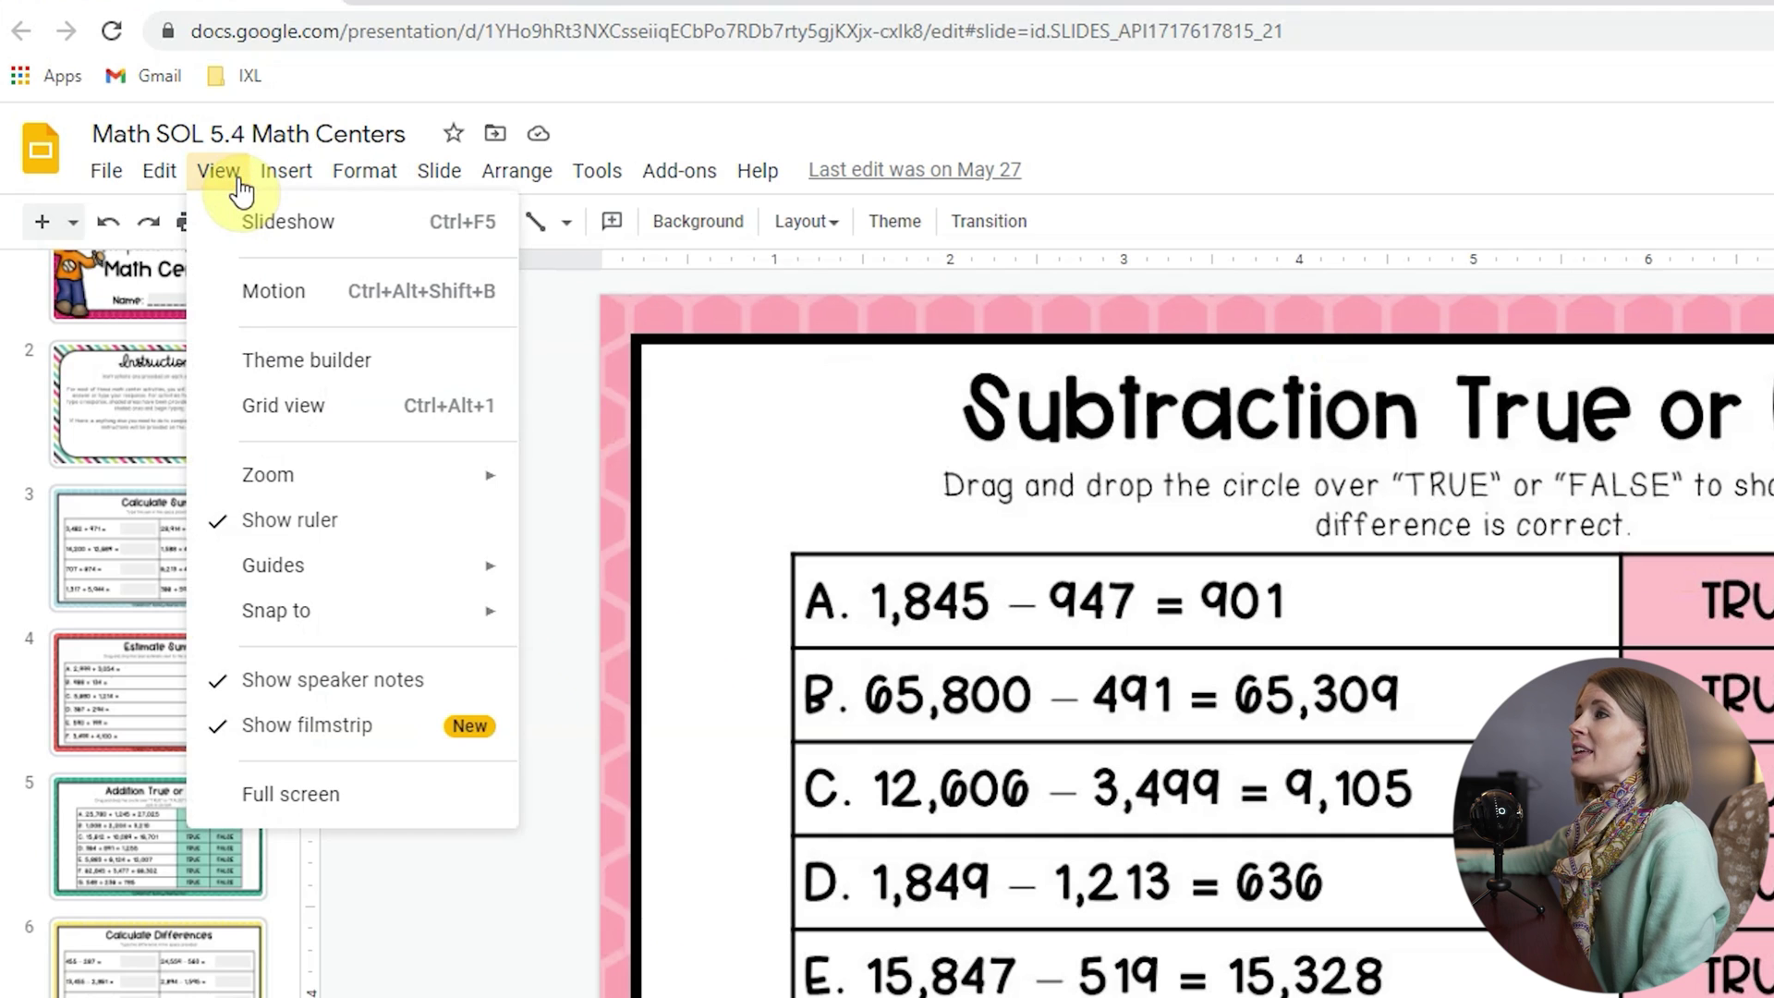
{"action": "left_click", "coordinate": [296, 688]}
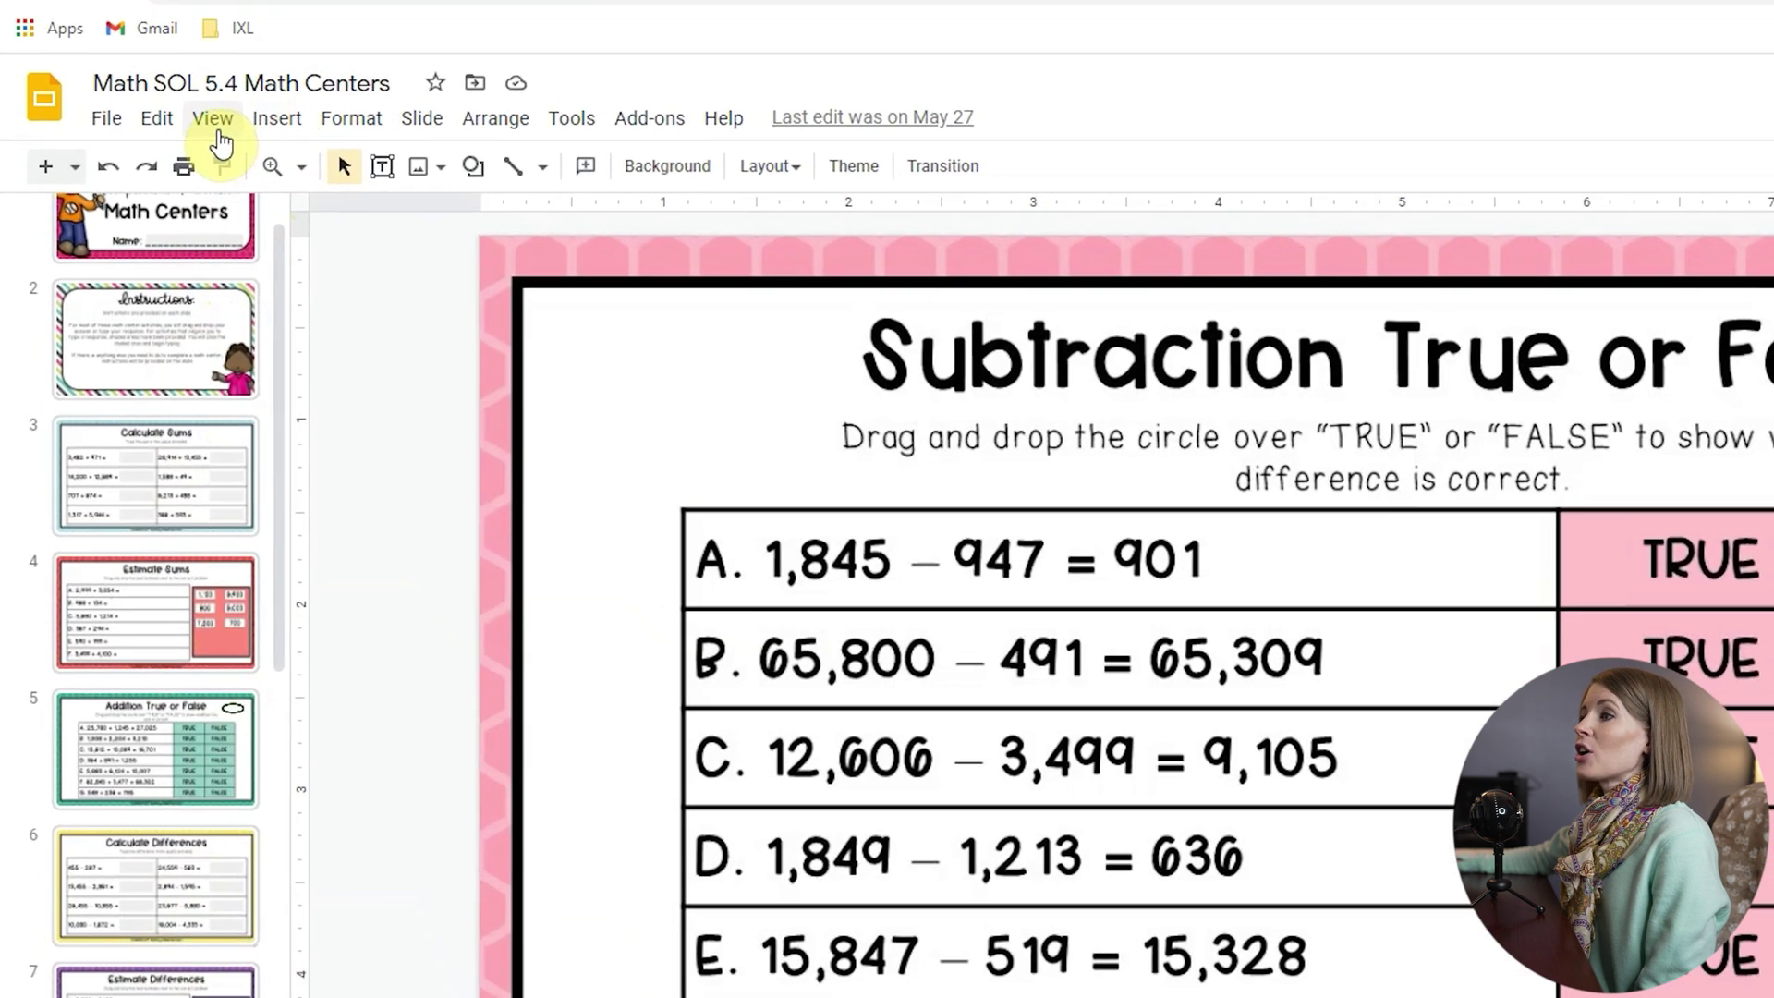
{"action": "left_click", "coordinate": [150, 144]}
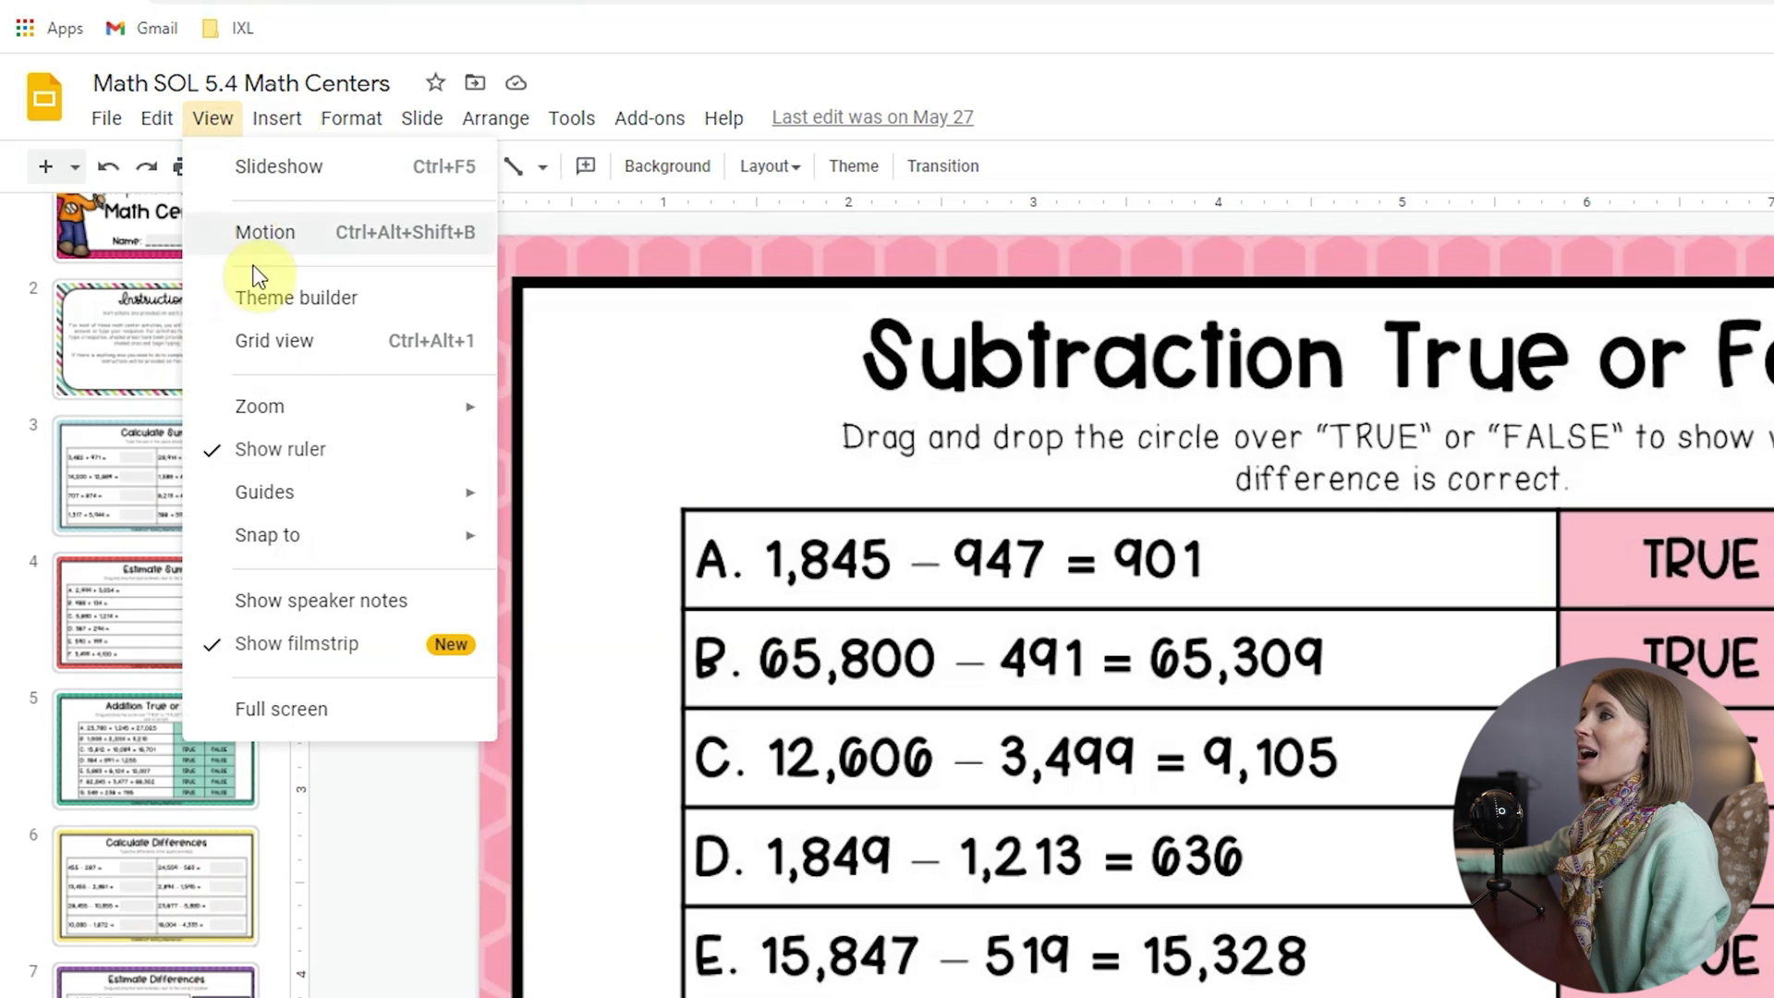
{"action": "left_click", "coordinate": [314, 647]}
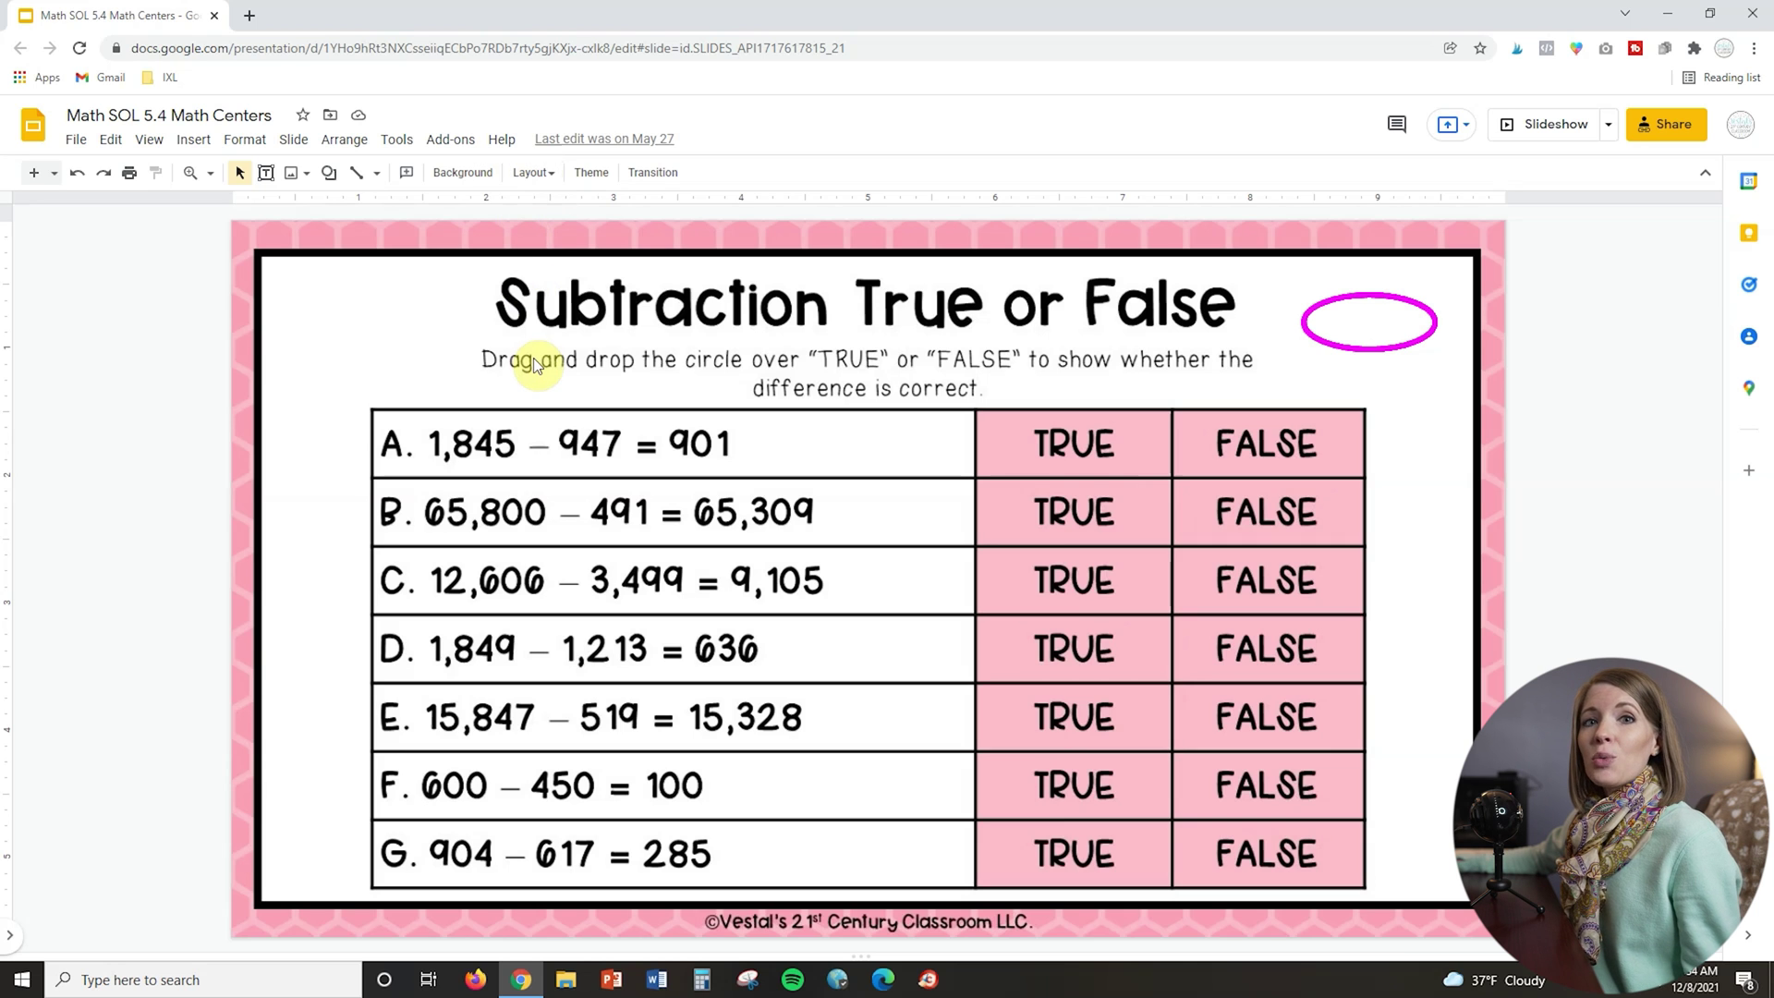
Switch the editor to full screen and move a pink ellipse onto a TRUE answer.
{"action": "left_click", "coordinate": [152, 148]}
{"action": "left_click", "coordinate": [197, 547]}
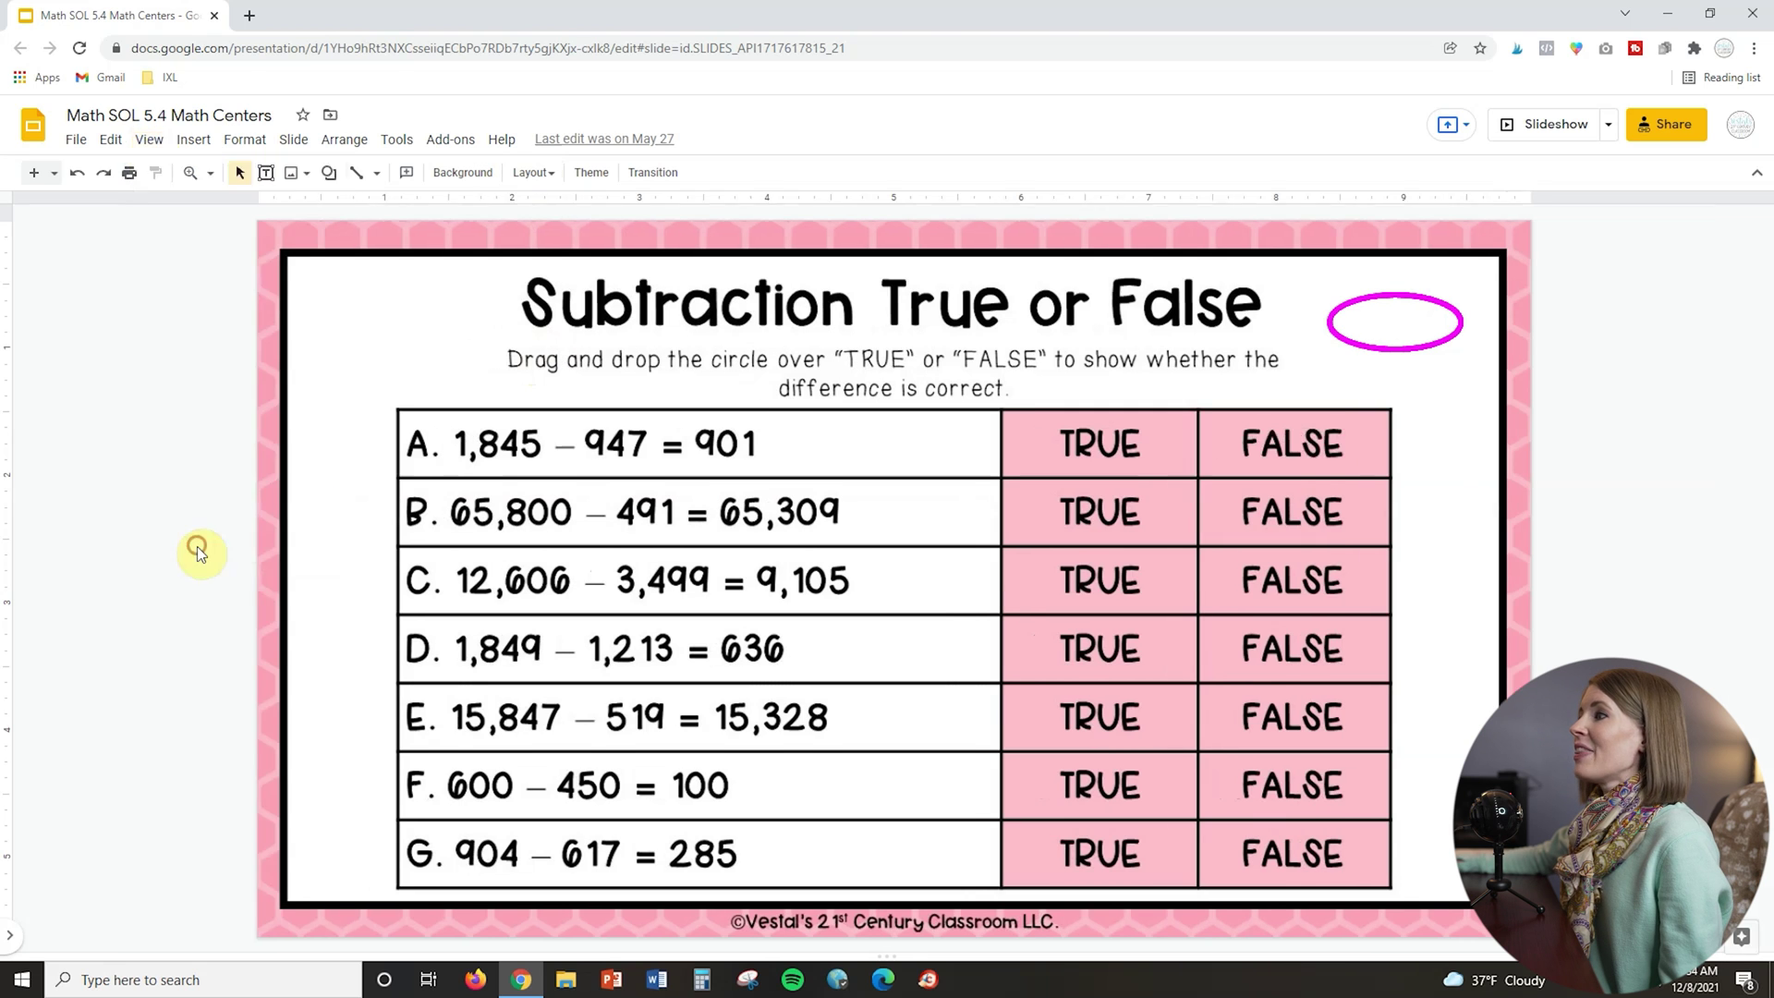
{"action": "left_click_drag", "start_coordinate": [1401, 262], "coordinate": [1092, 552]}
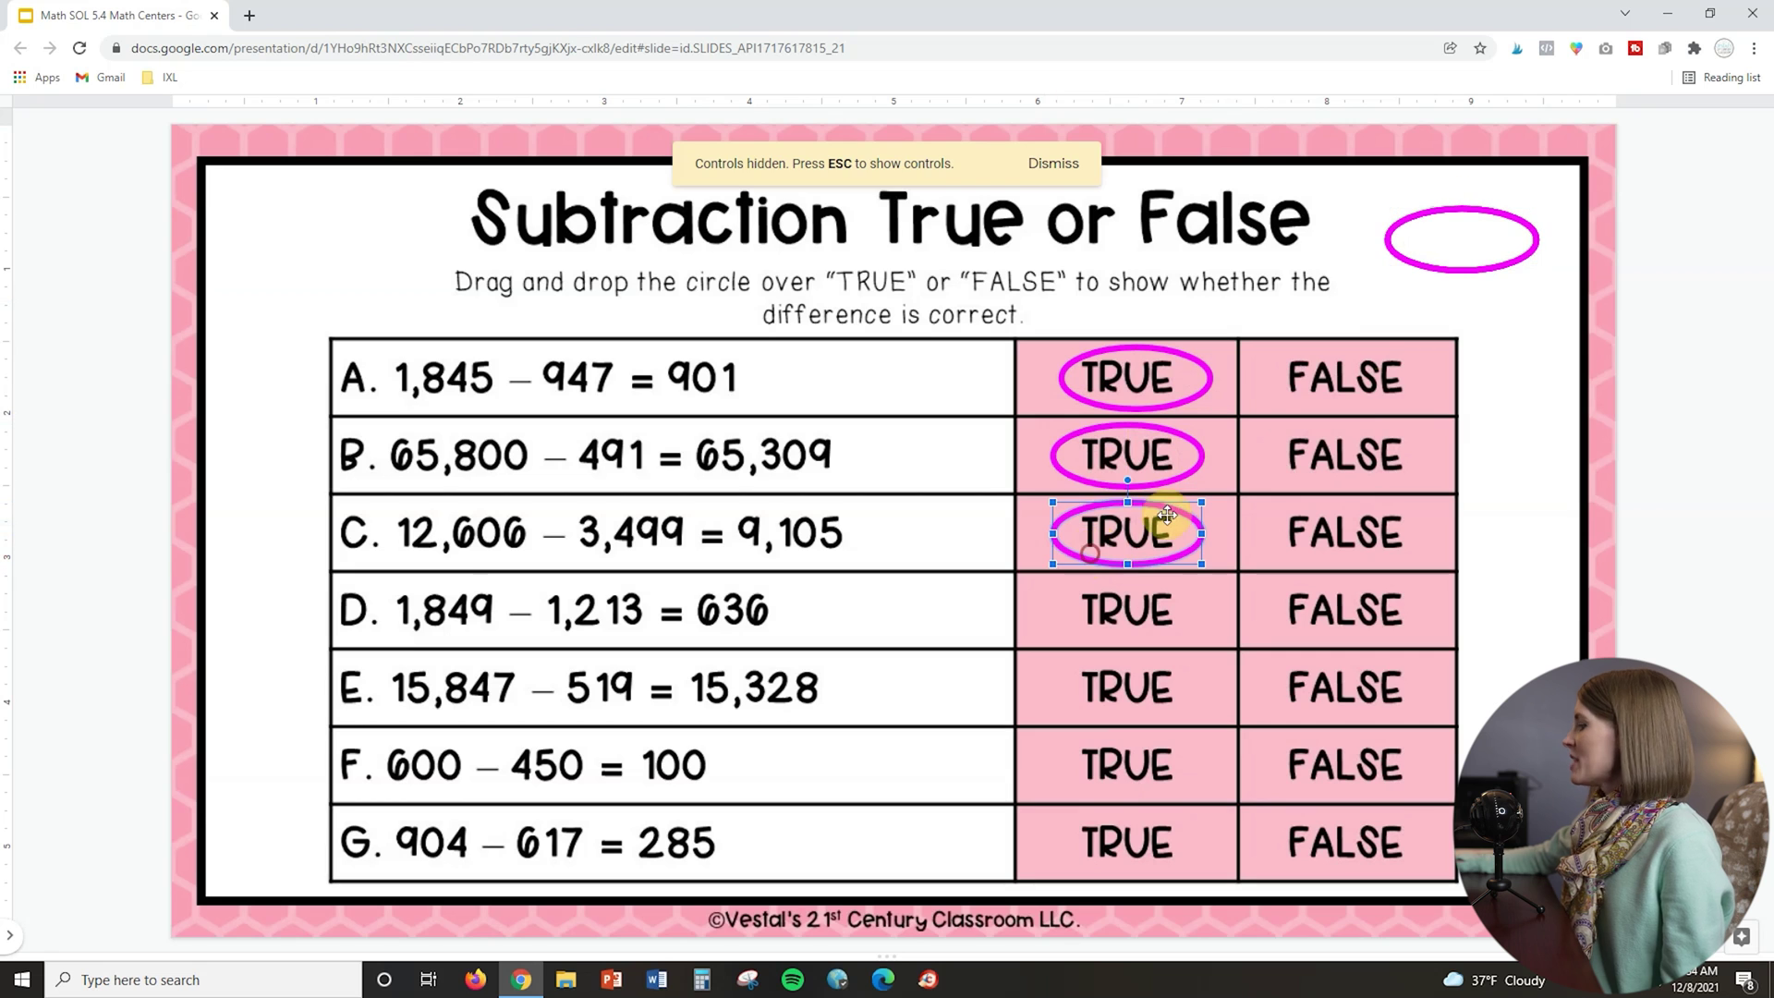
On the Calculate Products slide, type 'answer' in the 345 x 7 box, then exit full screen.
{"action": "left_click", "coordinate": [1367, 384]}
{"action": "key", "text": "Page_Down"}
{"action": "left_click", "coordinate": [804, 400]}
{"action": "type", "text": "answer"}
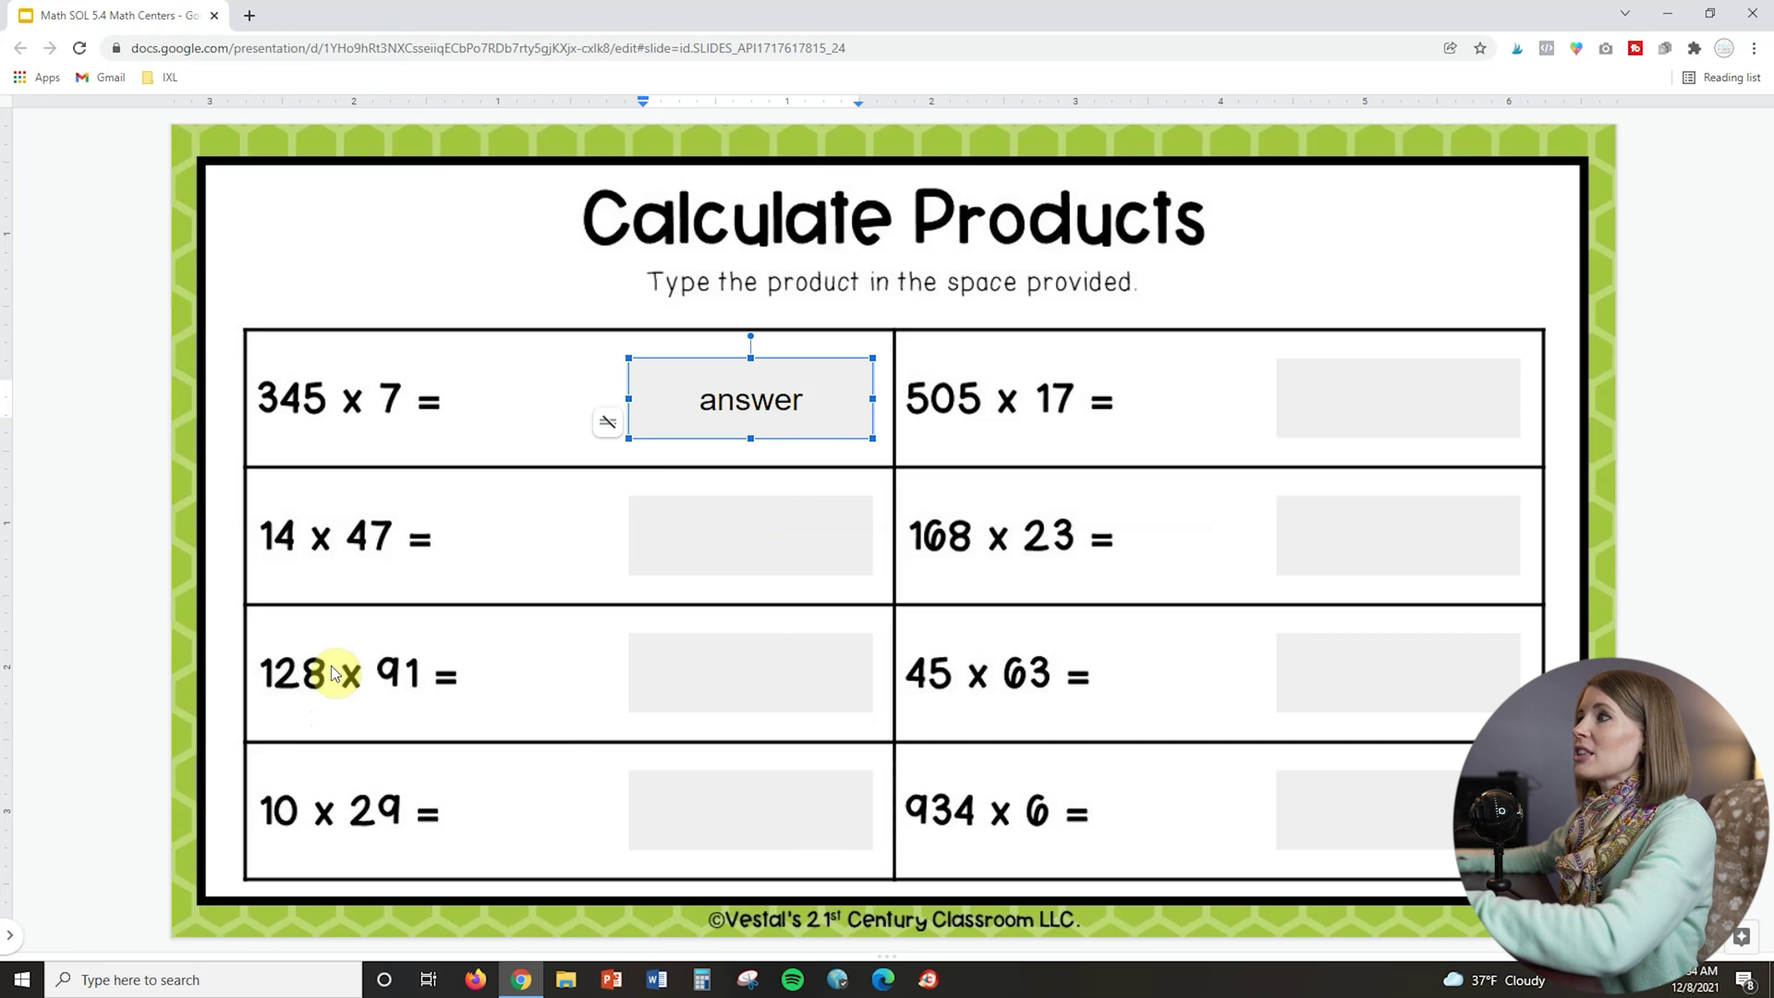
{"action": "key", "text": "Escape"}
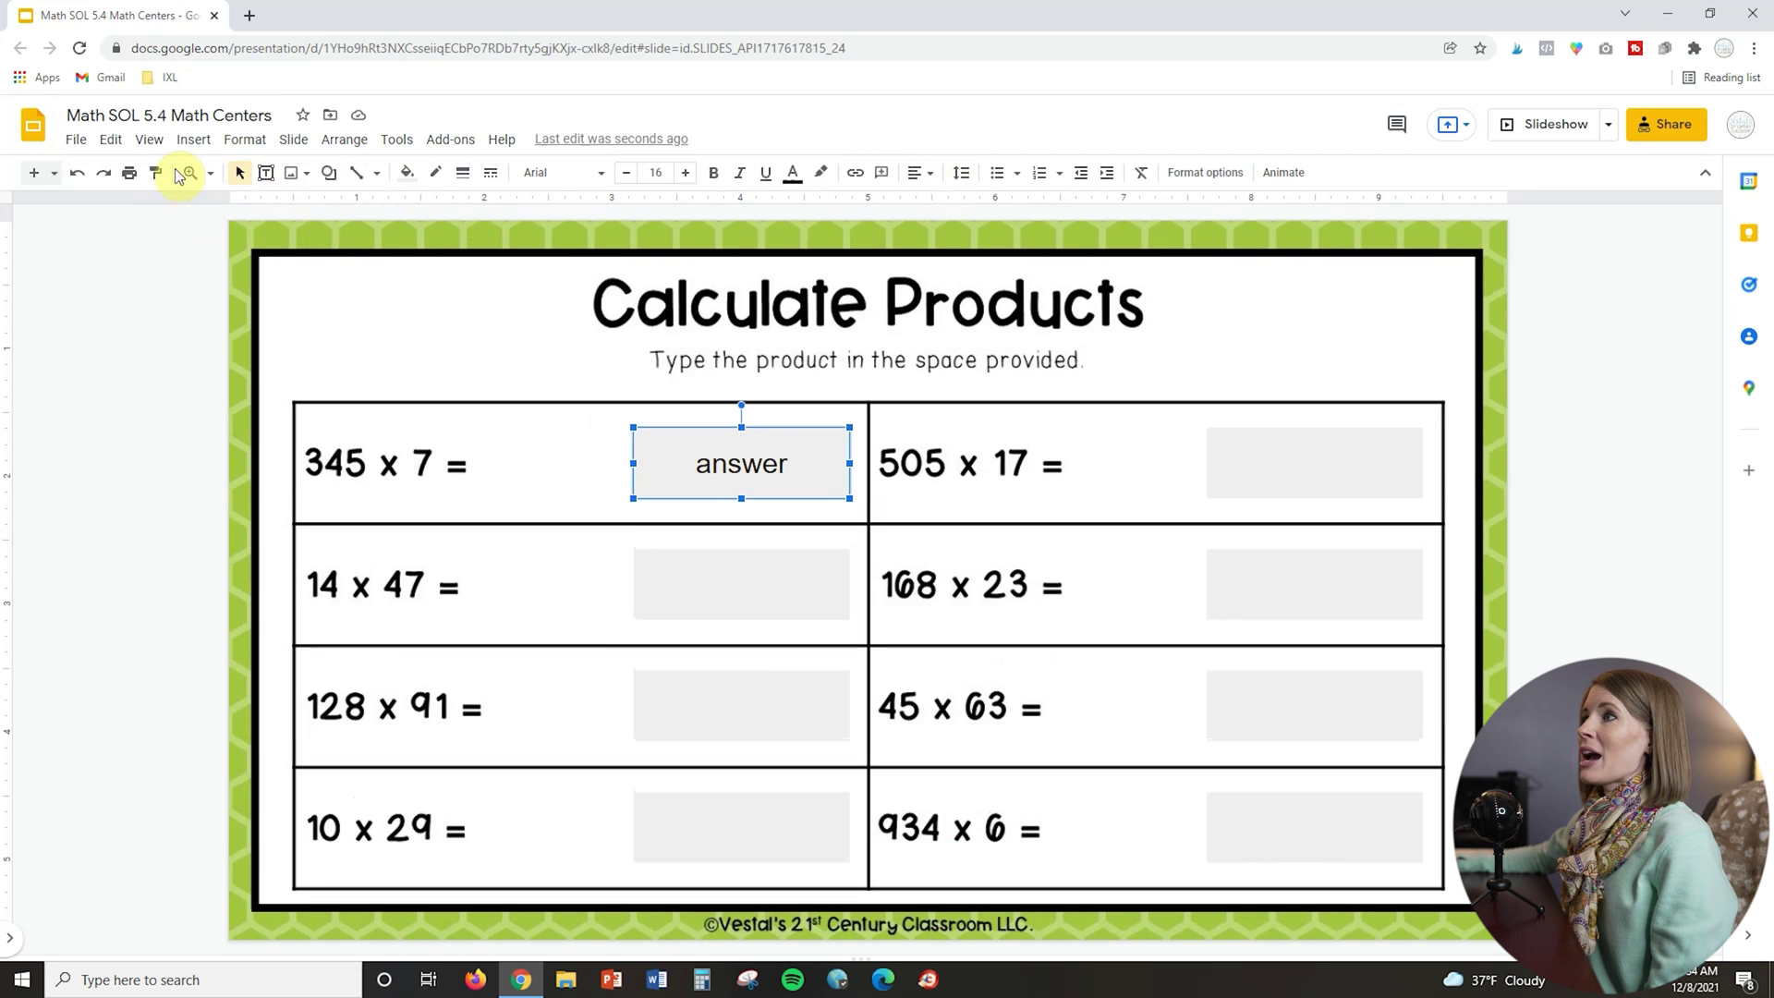
Turn Show speaker notes and Show filmstrip back on from the View menu.
{"action": "left_click", "coordinate": [149, 139]}
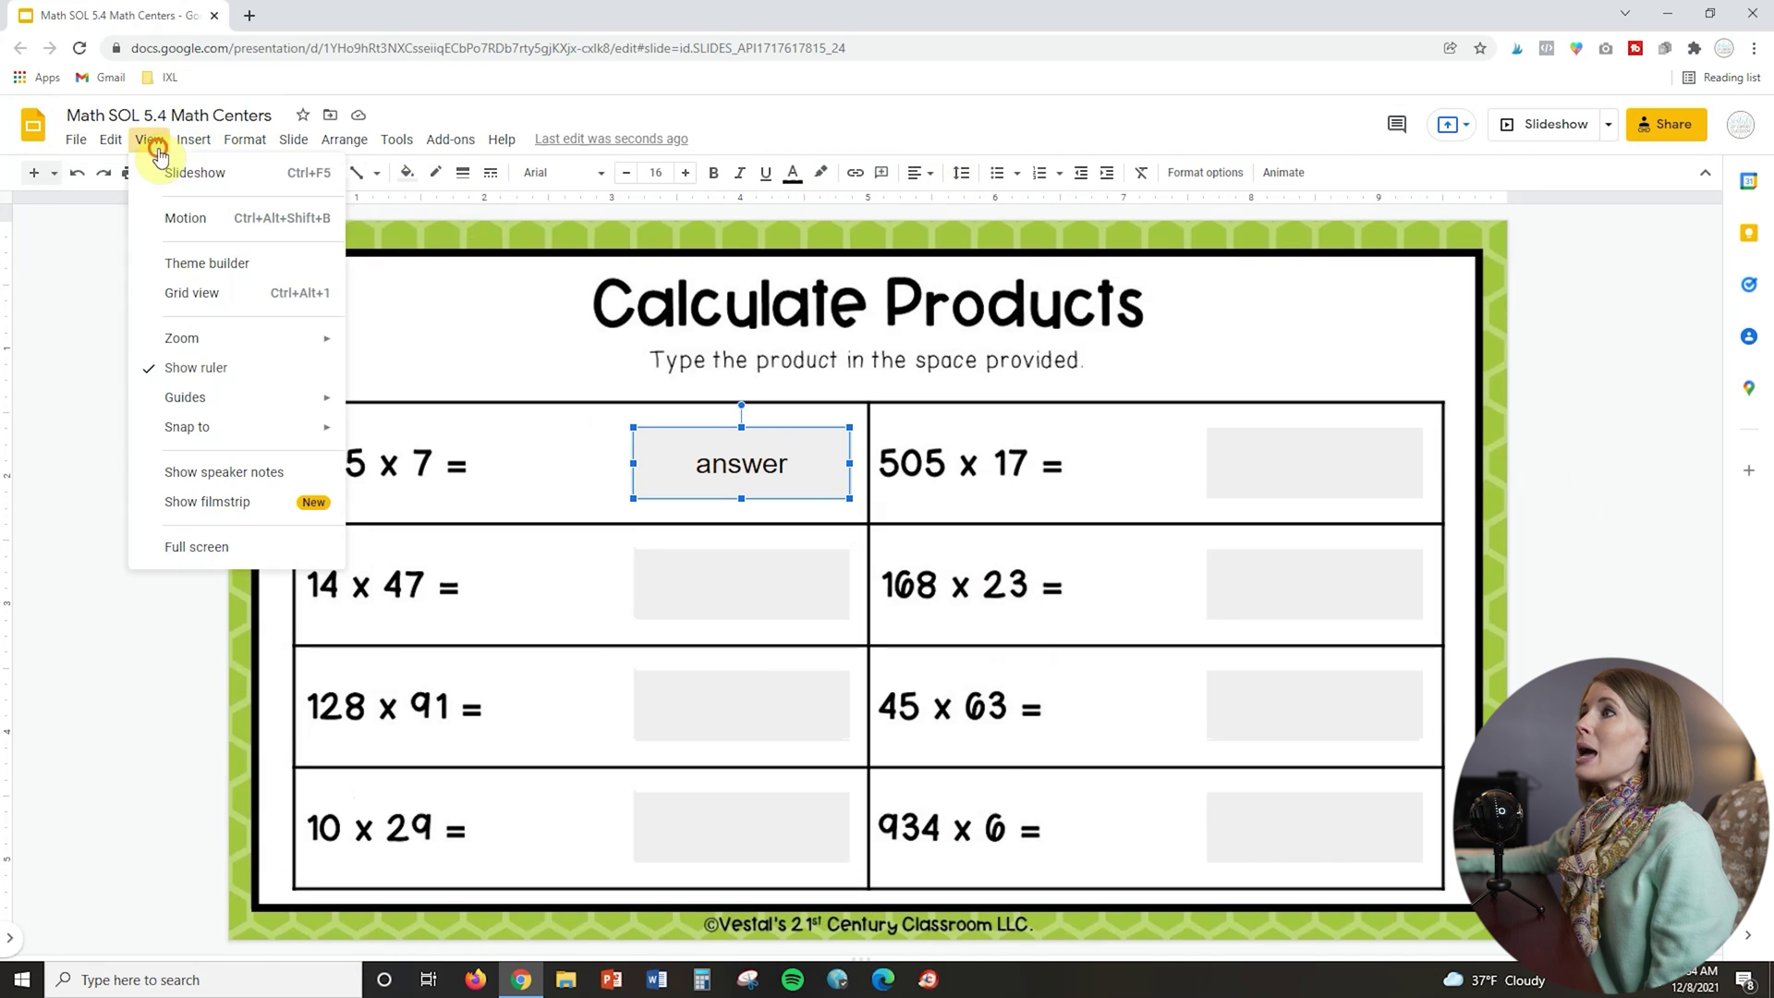
{"action": "left_click", "coordinate": [216, 471]}
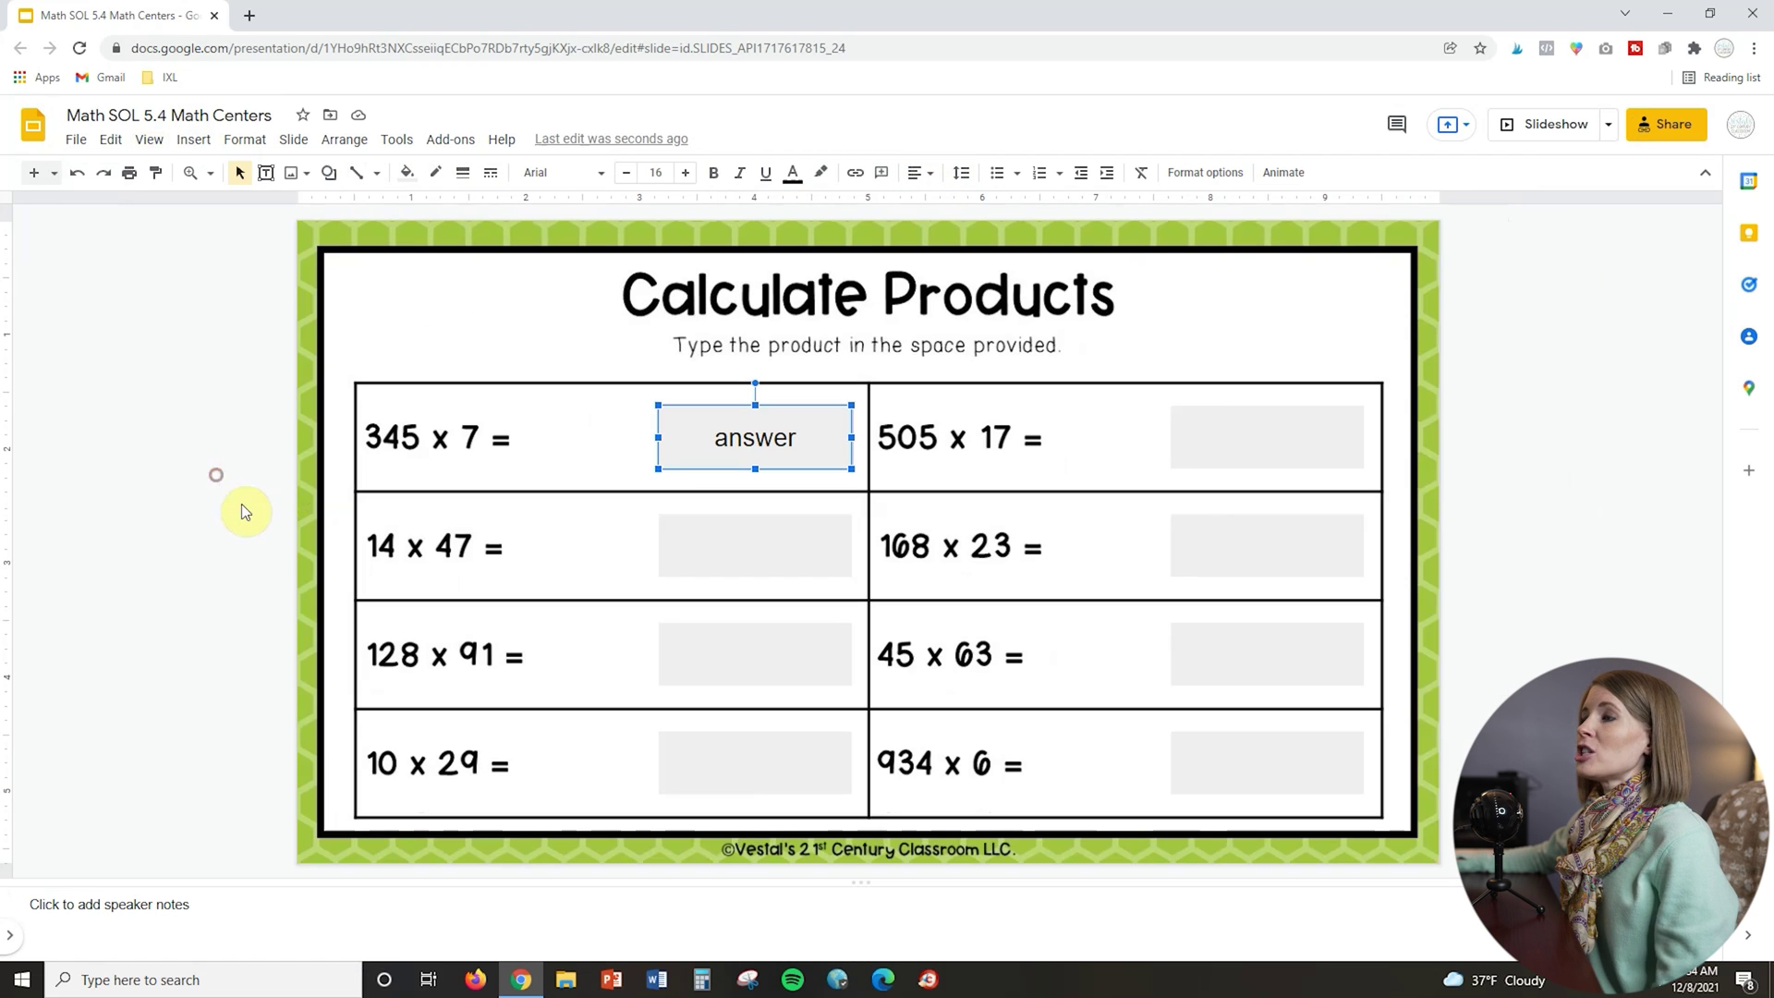
{"action": "left_click", "coordinate": [151, 140]}
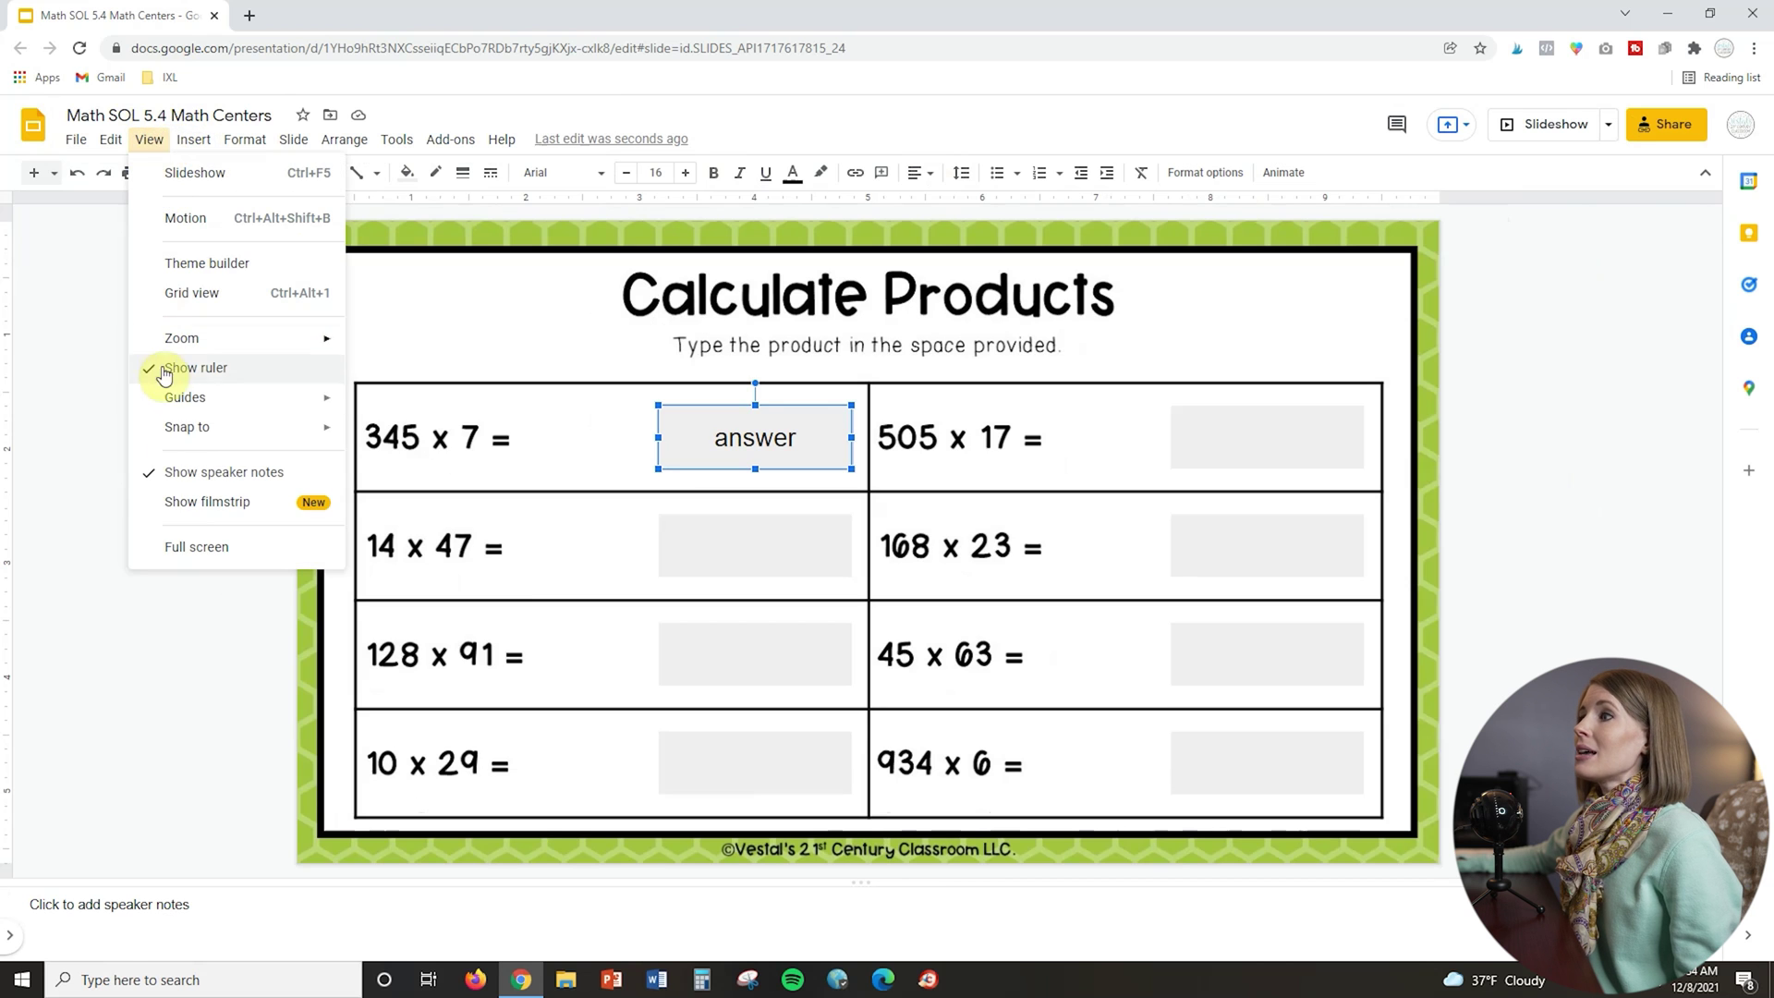
{"action": "left_click", "coordinate": [180, 502]}
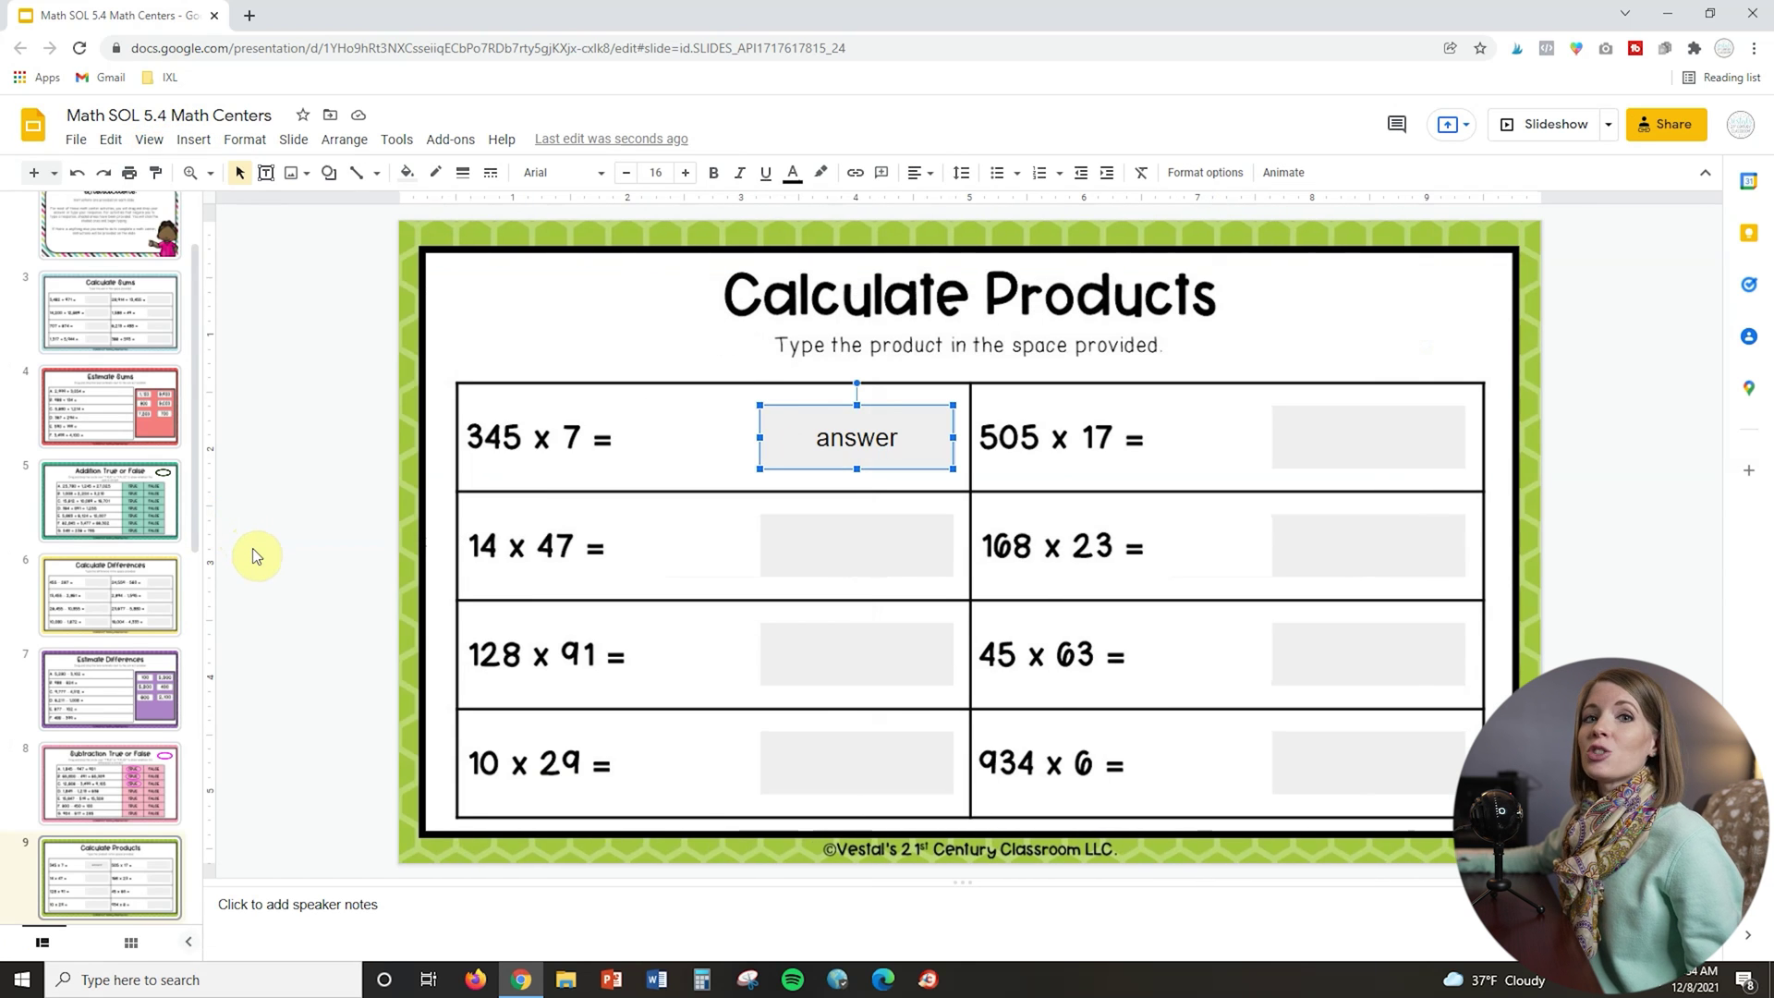